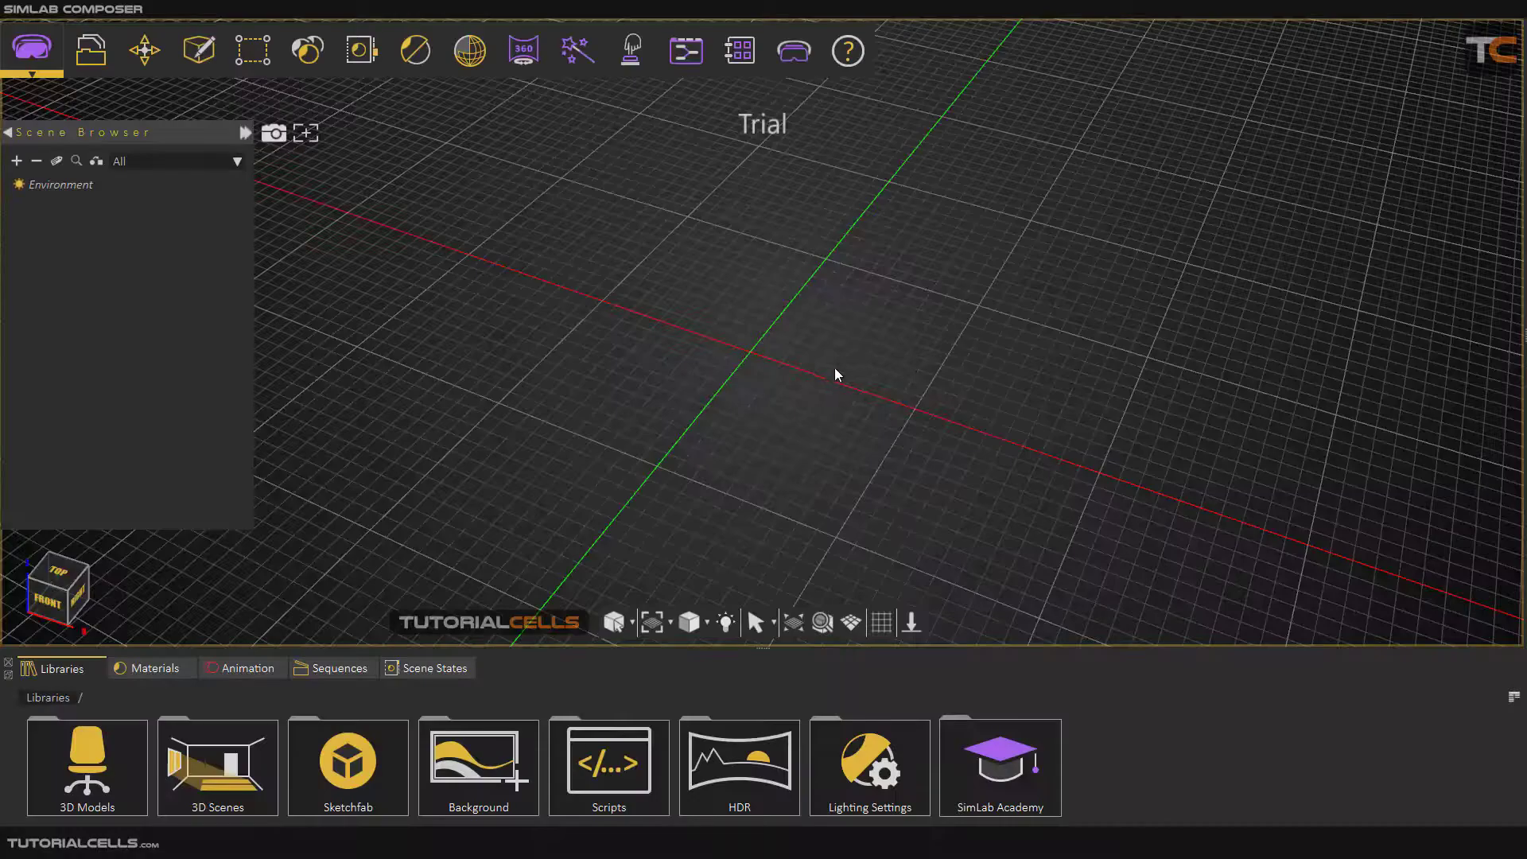
- Turn off the grid display in the grid settings
left_click_drag(834, 372, 751, 345)
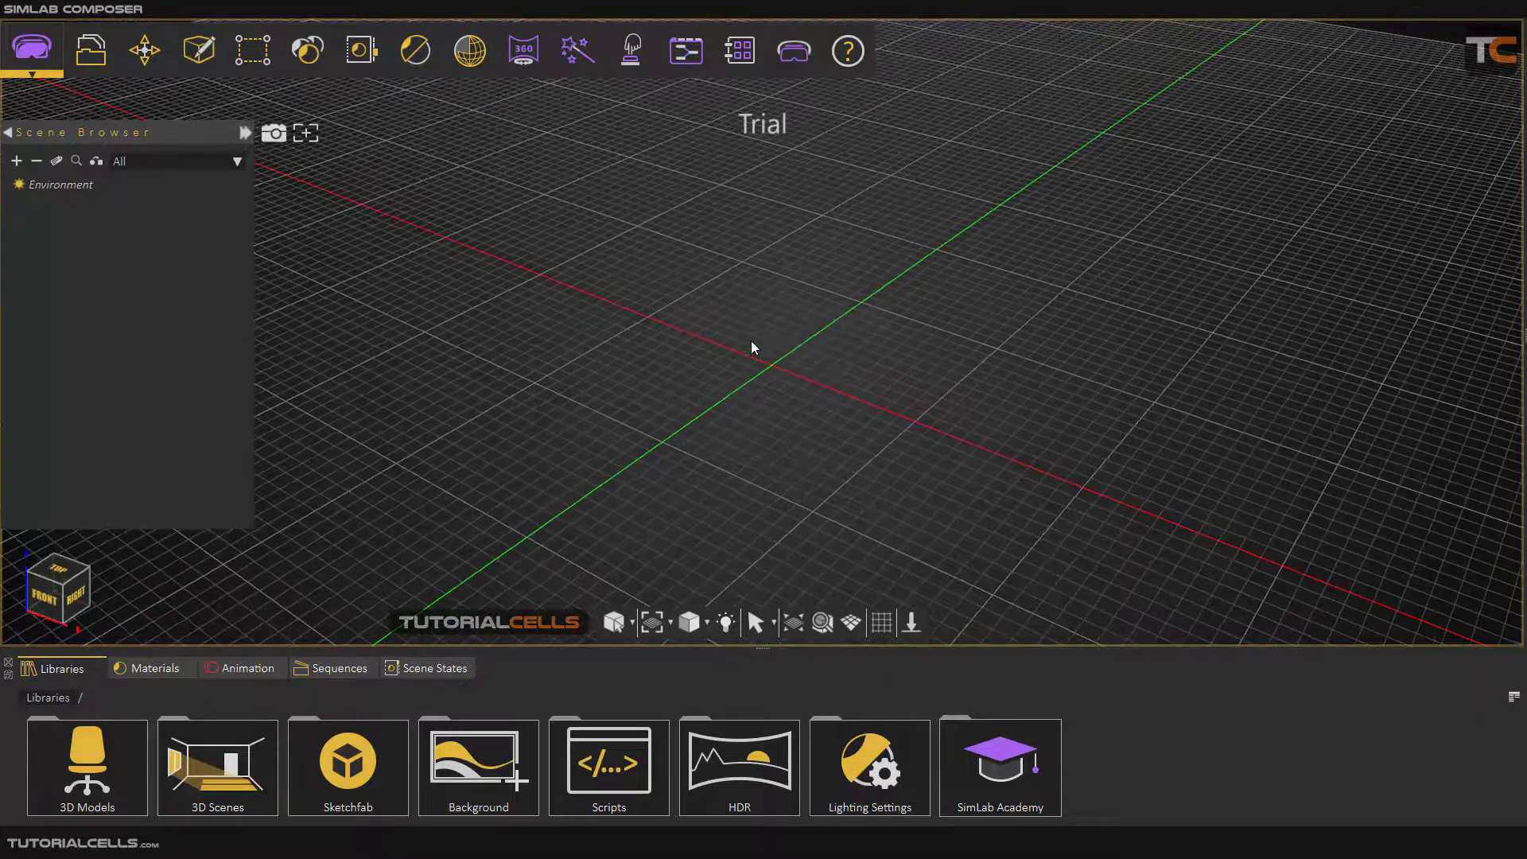
left_click(890, 623)
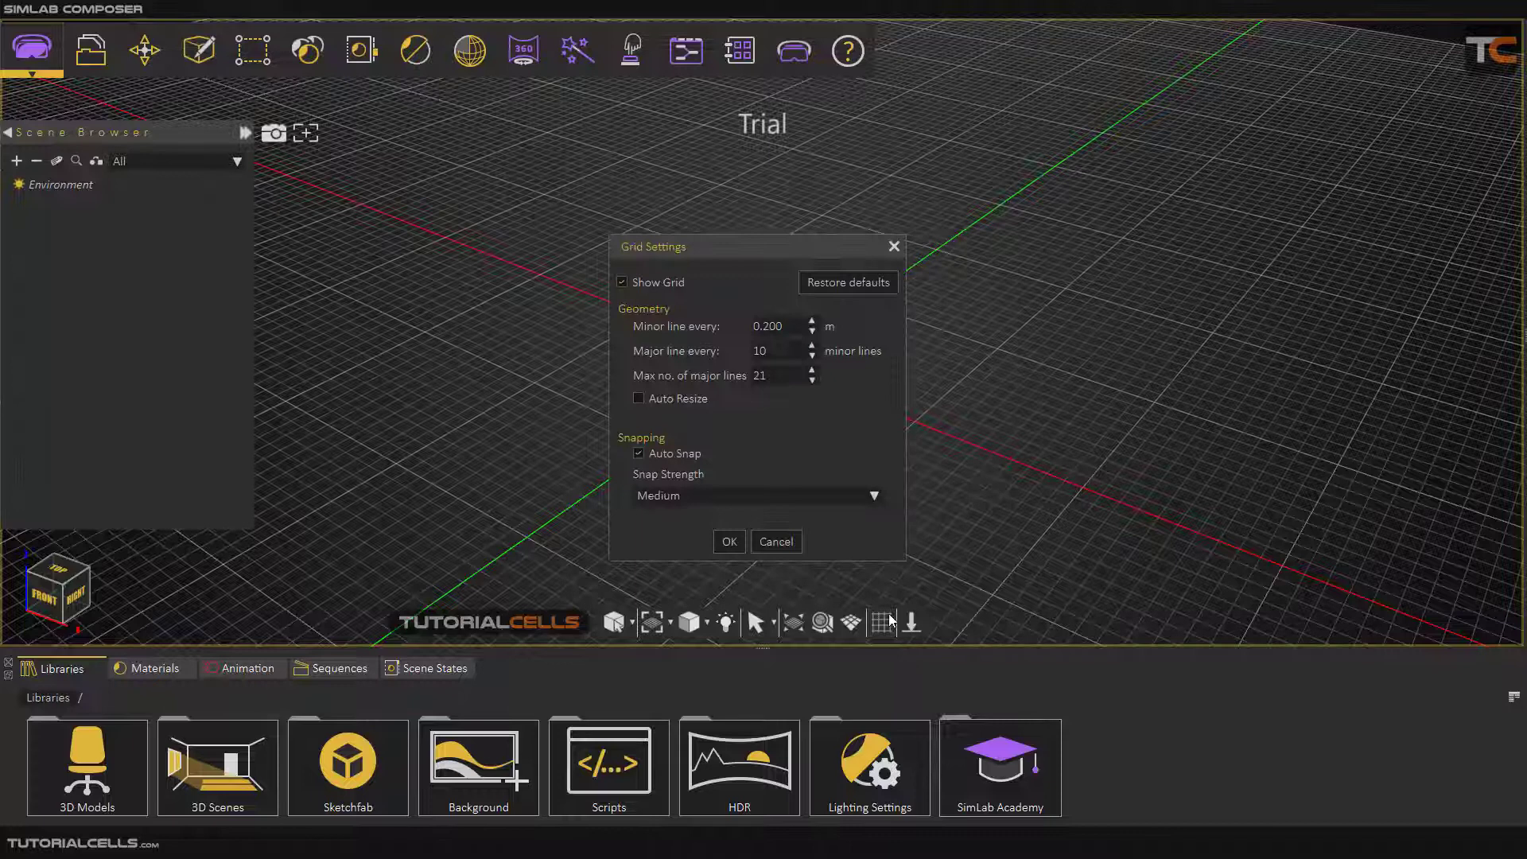
left_click_drag(768, 253, 580, 189)
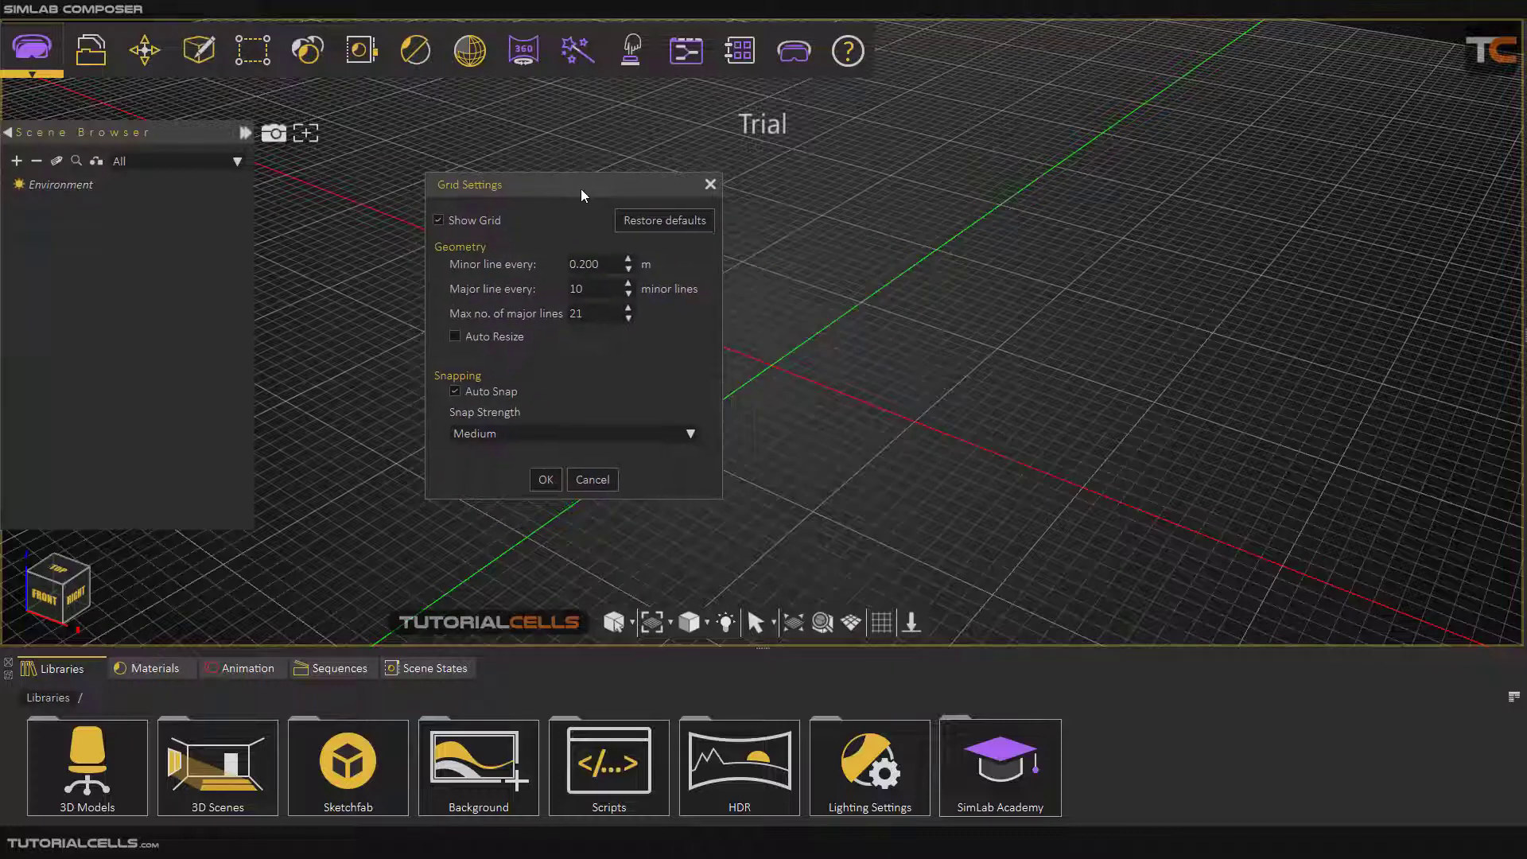
left_click(471, 219)
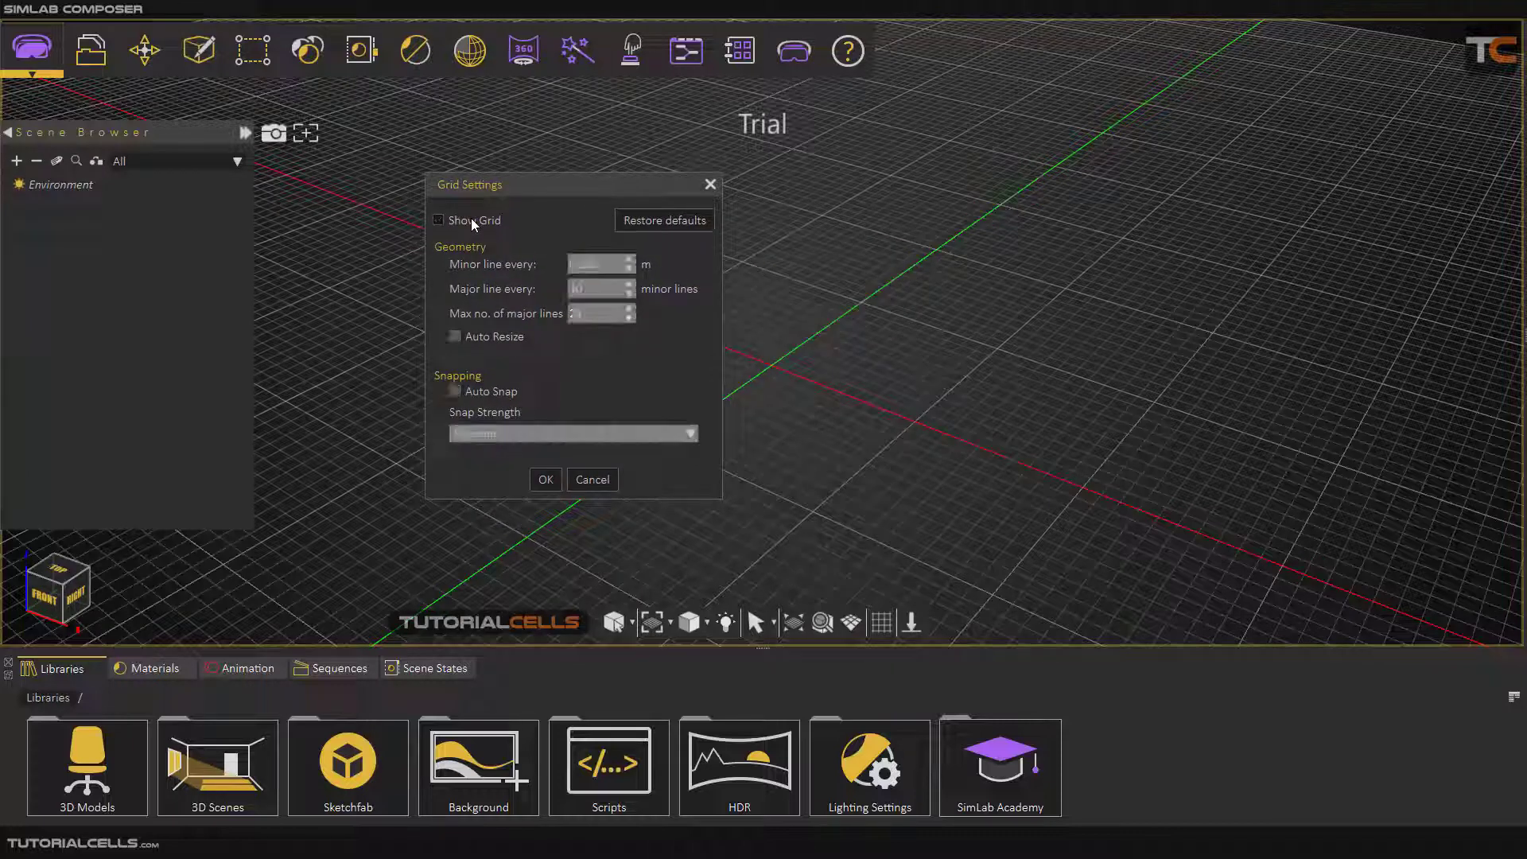
left_click(545, 479)
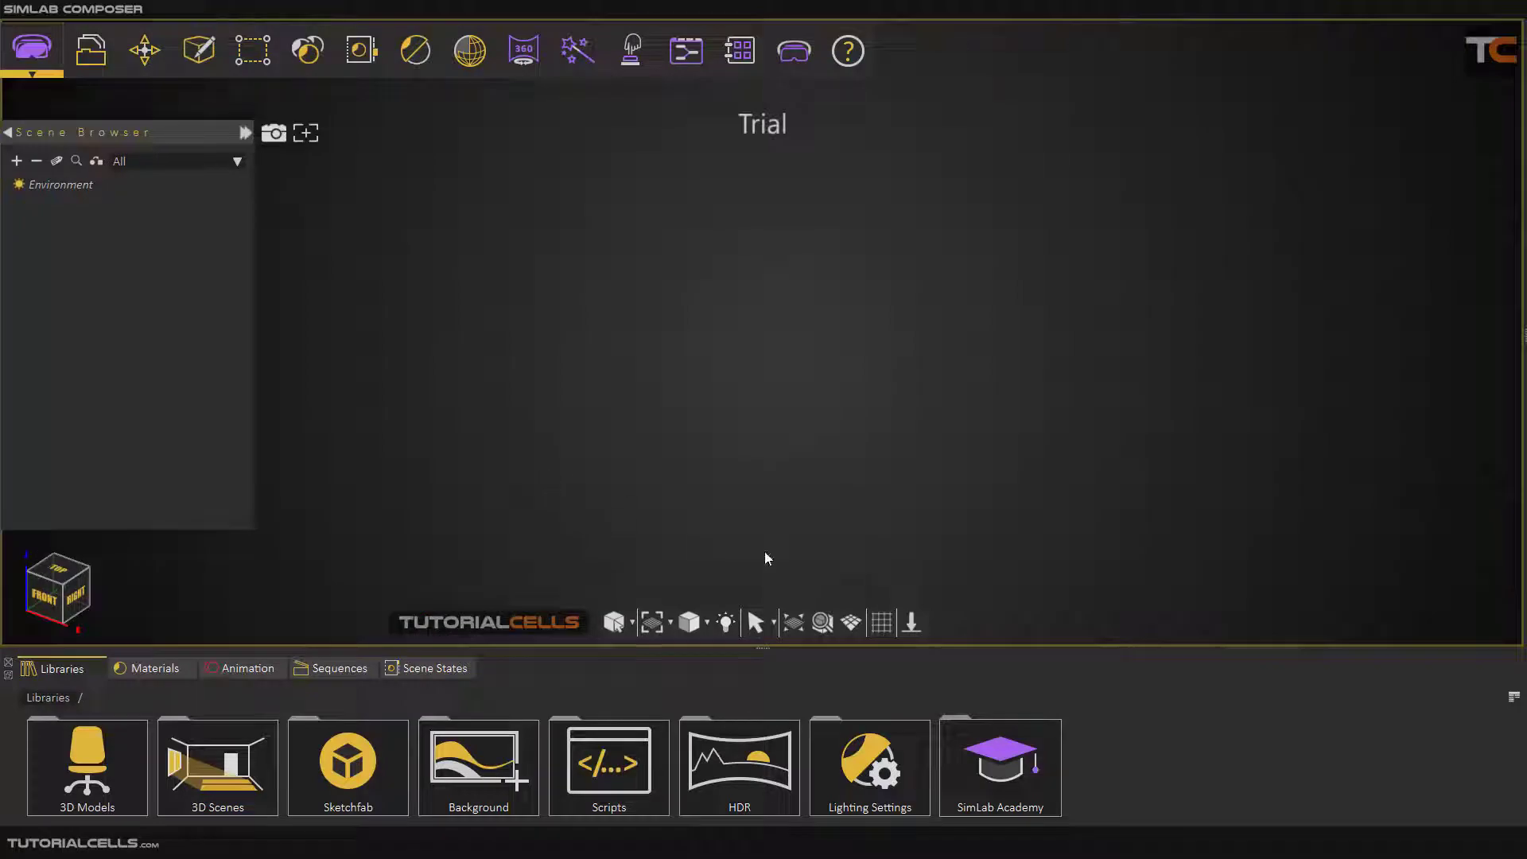
- Turn the grid display back on
left_click(881, 622)
left_click(662, 284)
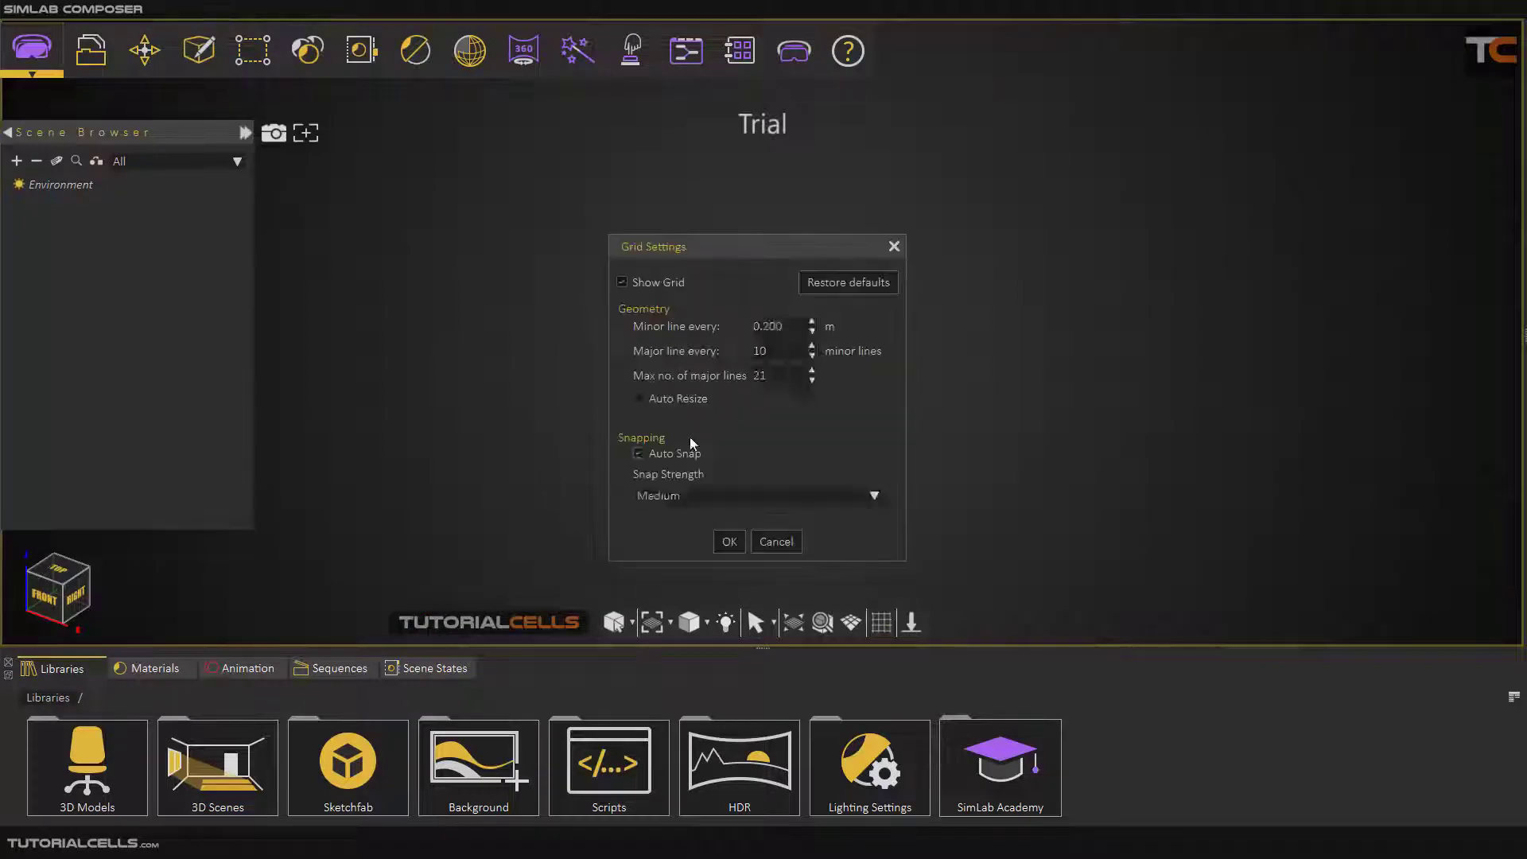
left_click(728, 542)
- Examine the major and minor grid lines in the viewport and their spacing and unit in the grid settings
left_click_drag(843, 421, 878, 249)
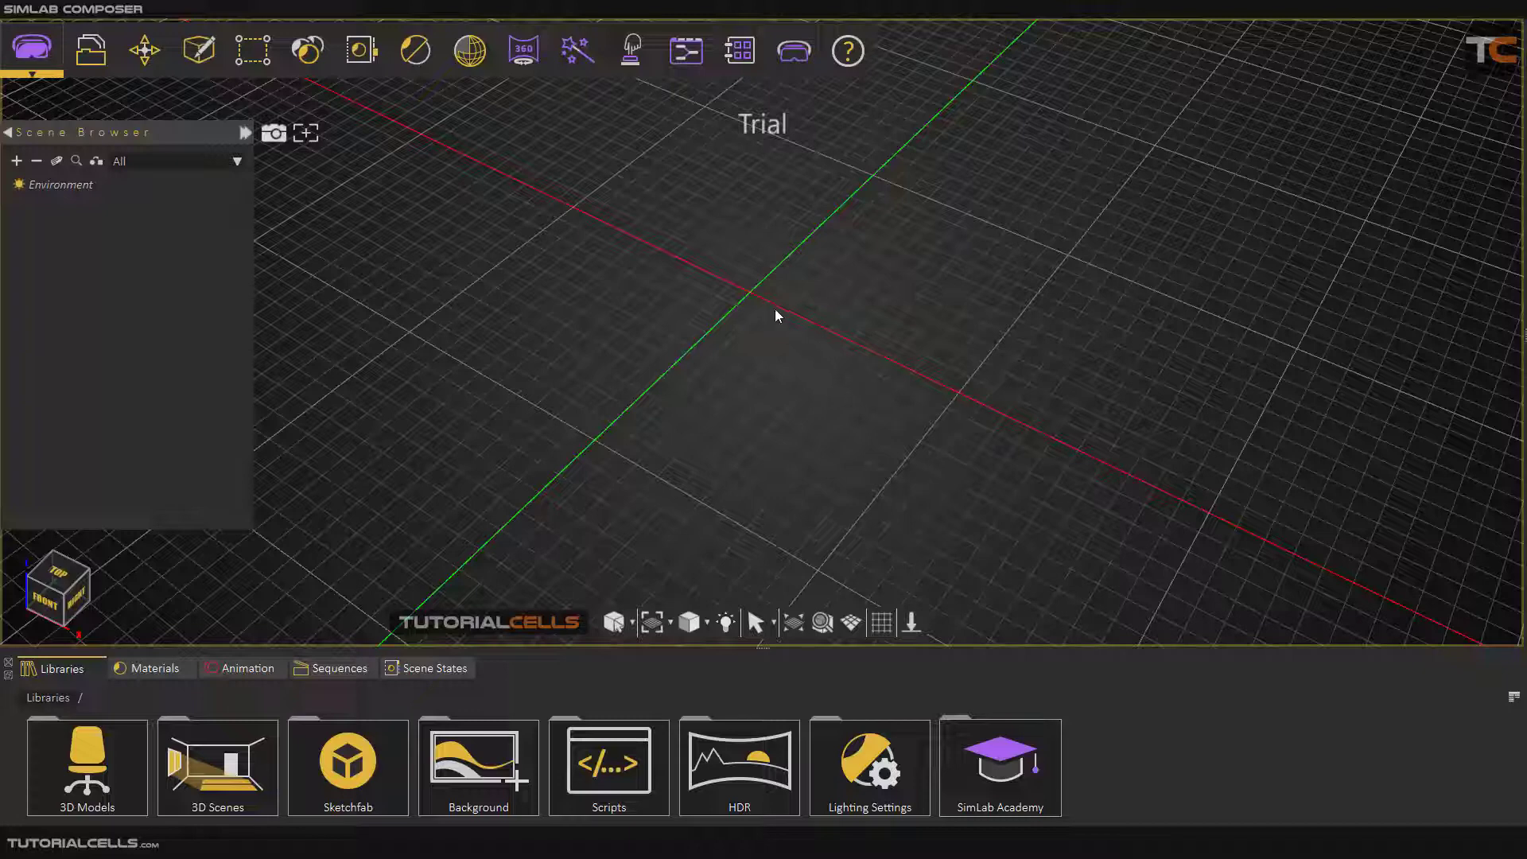
left_click_drag(756, 300, 723, 291)
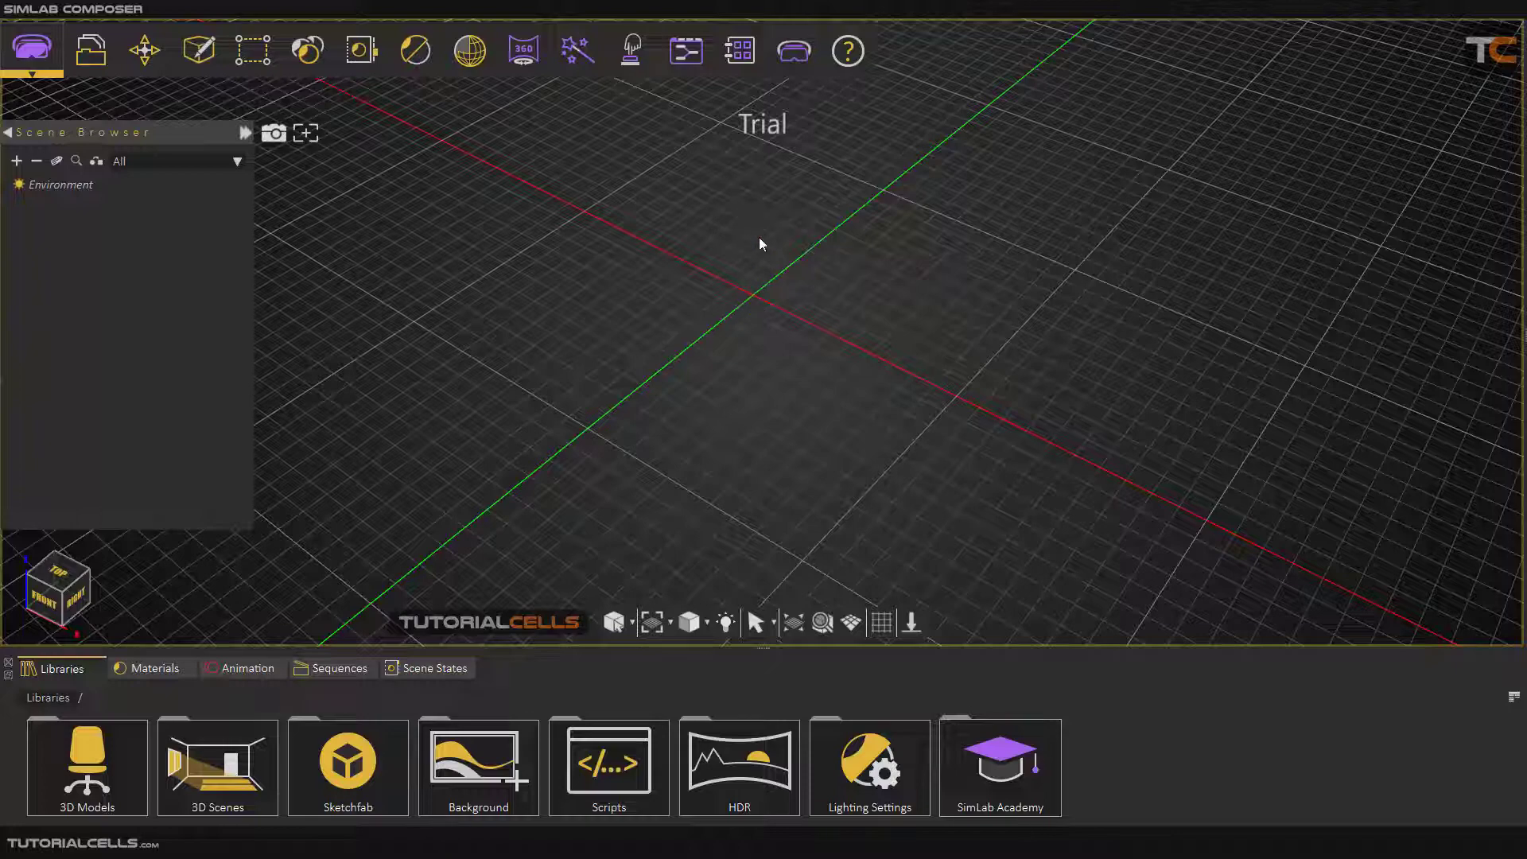
left_click_drag(754, 300, 794, 387)
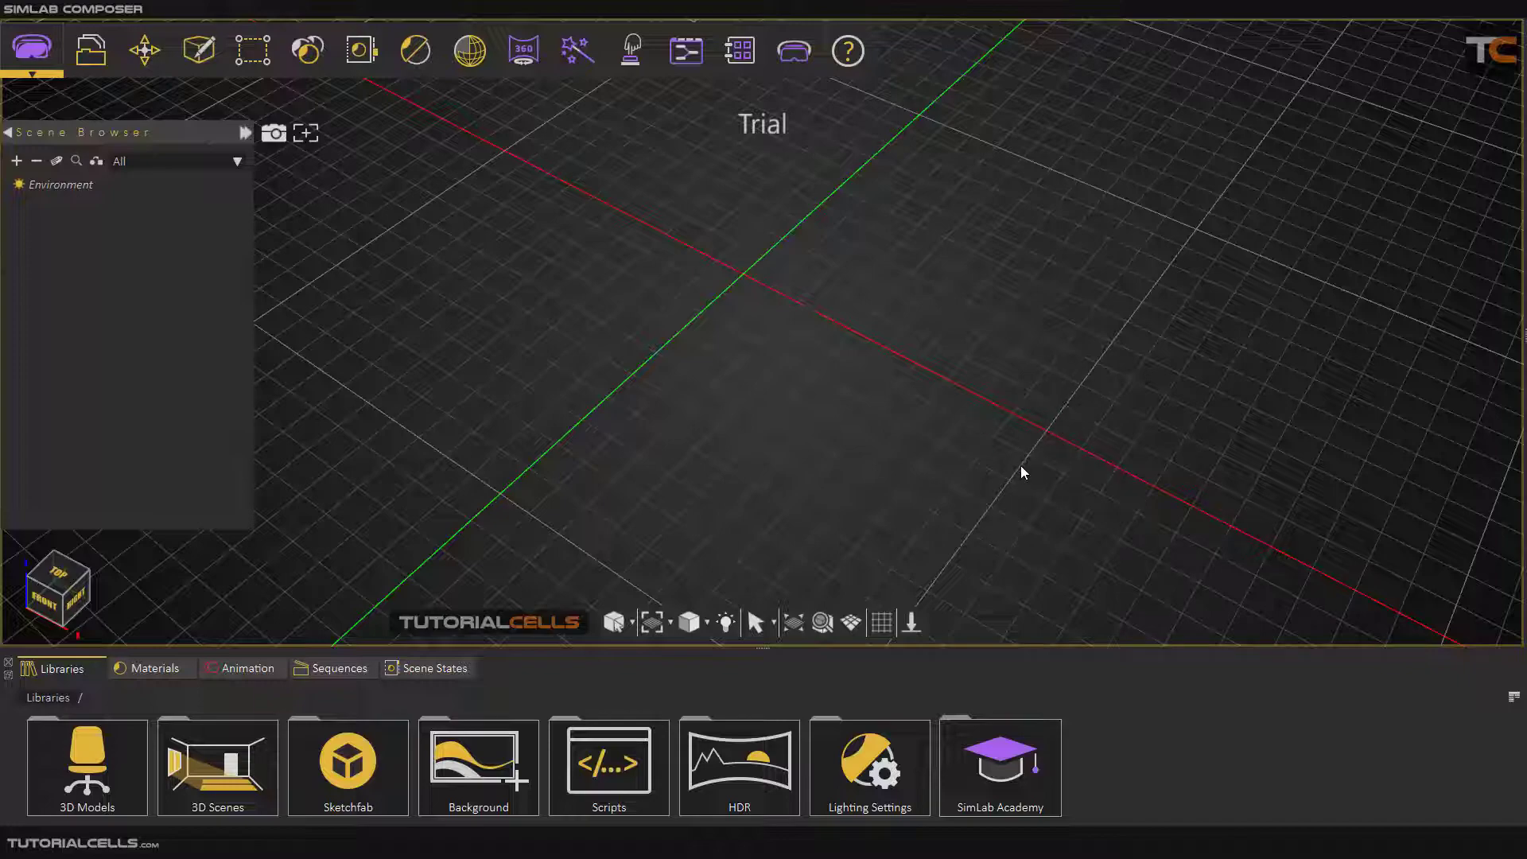
middle_click_drag(1042, 455, 1038, 355)
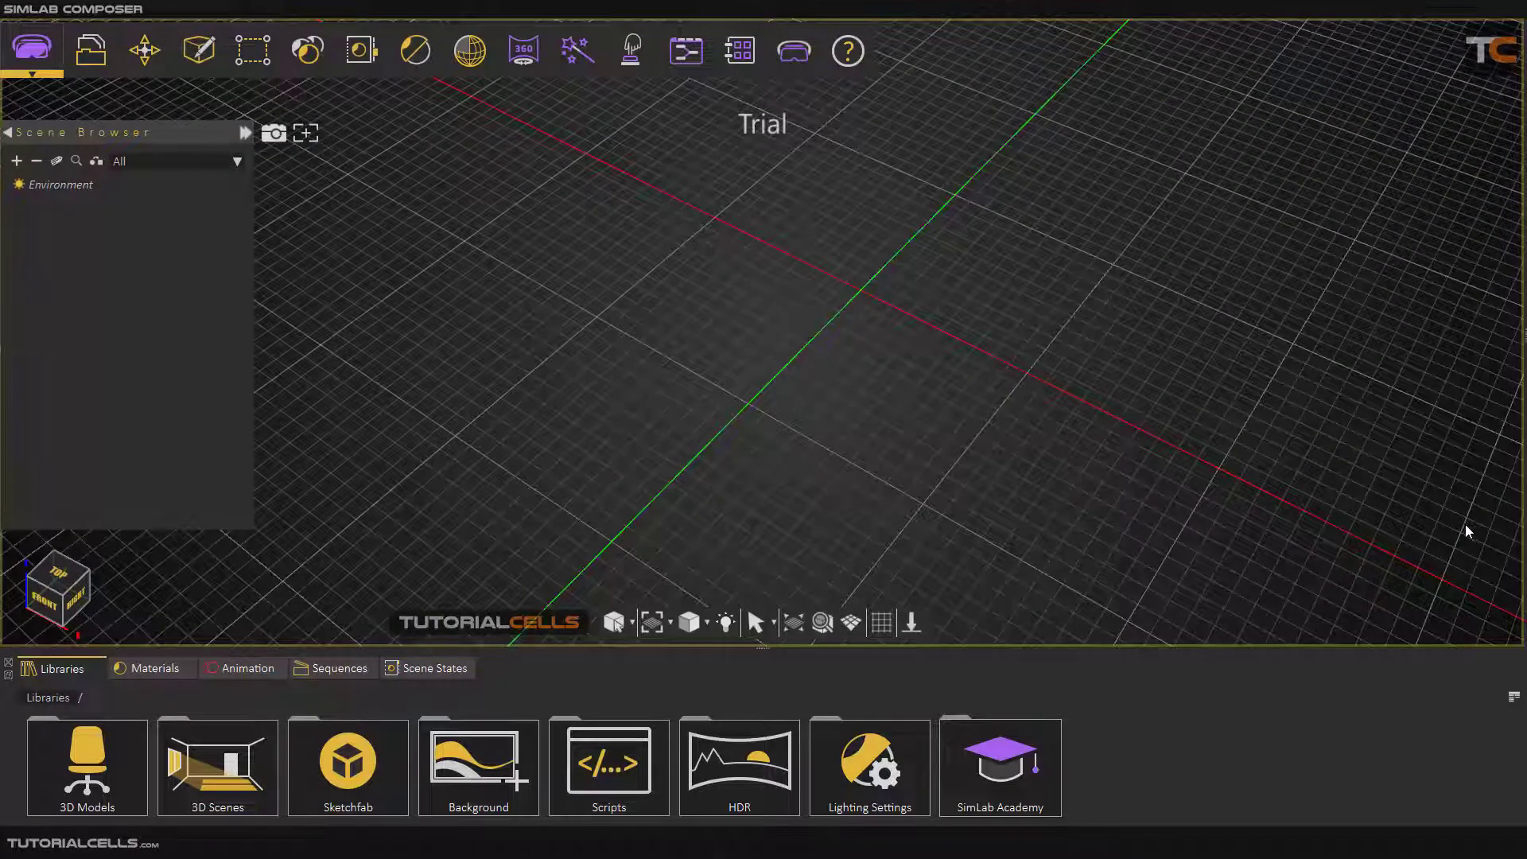
scroll(1120, 354, "up", 2)
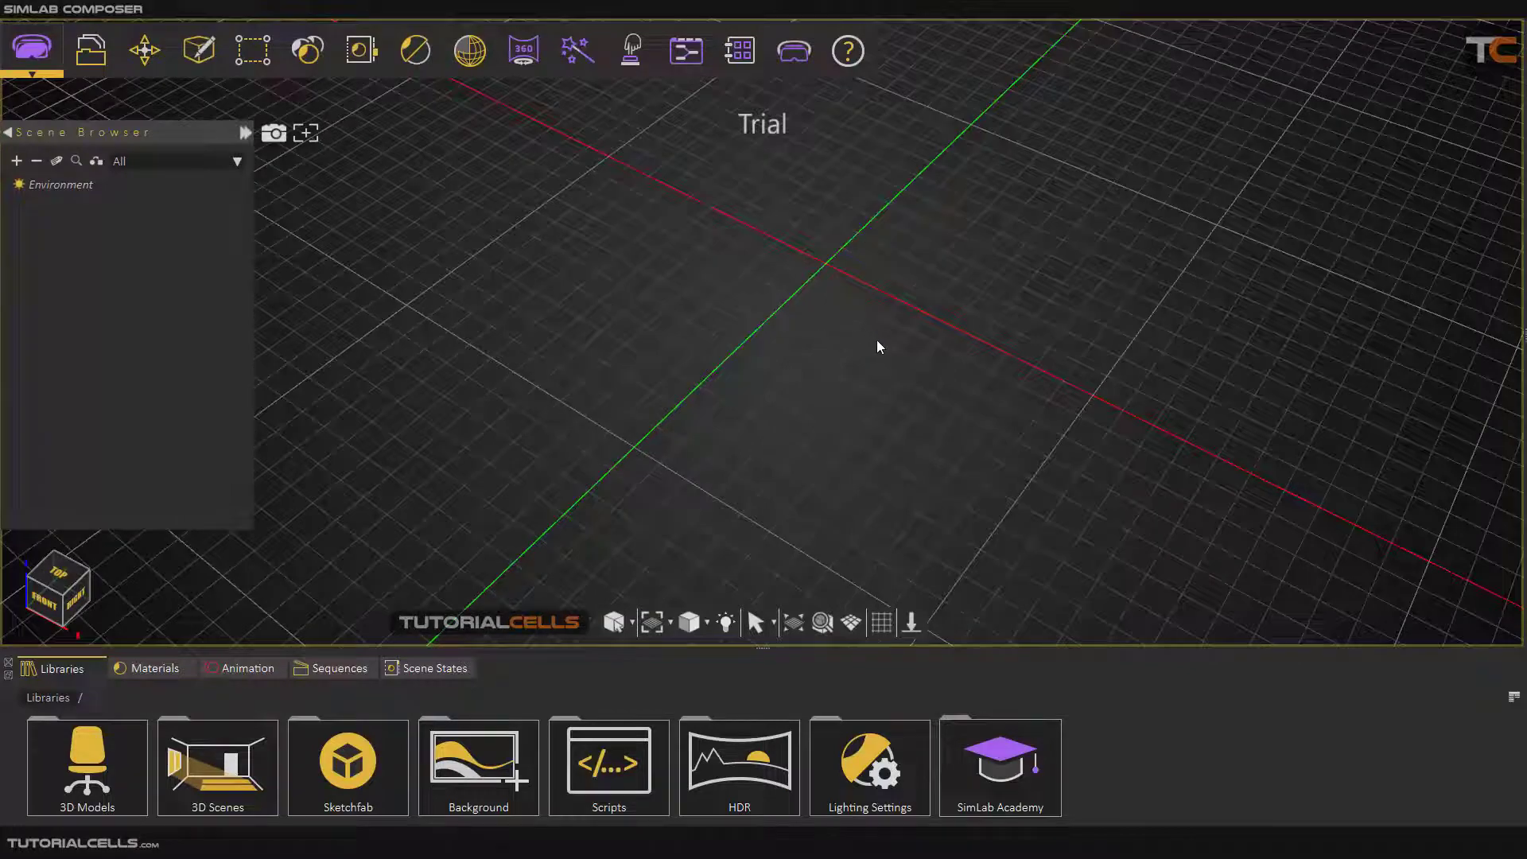
scroll(884, 368, "up", 2)
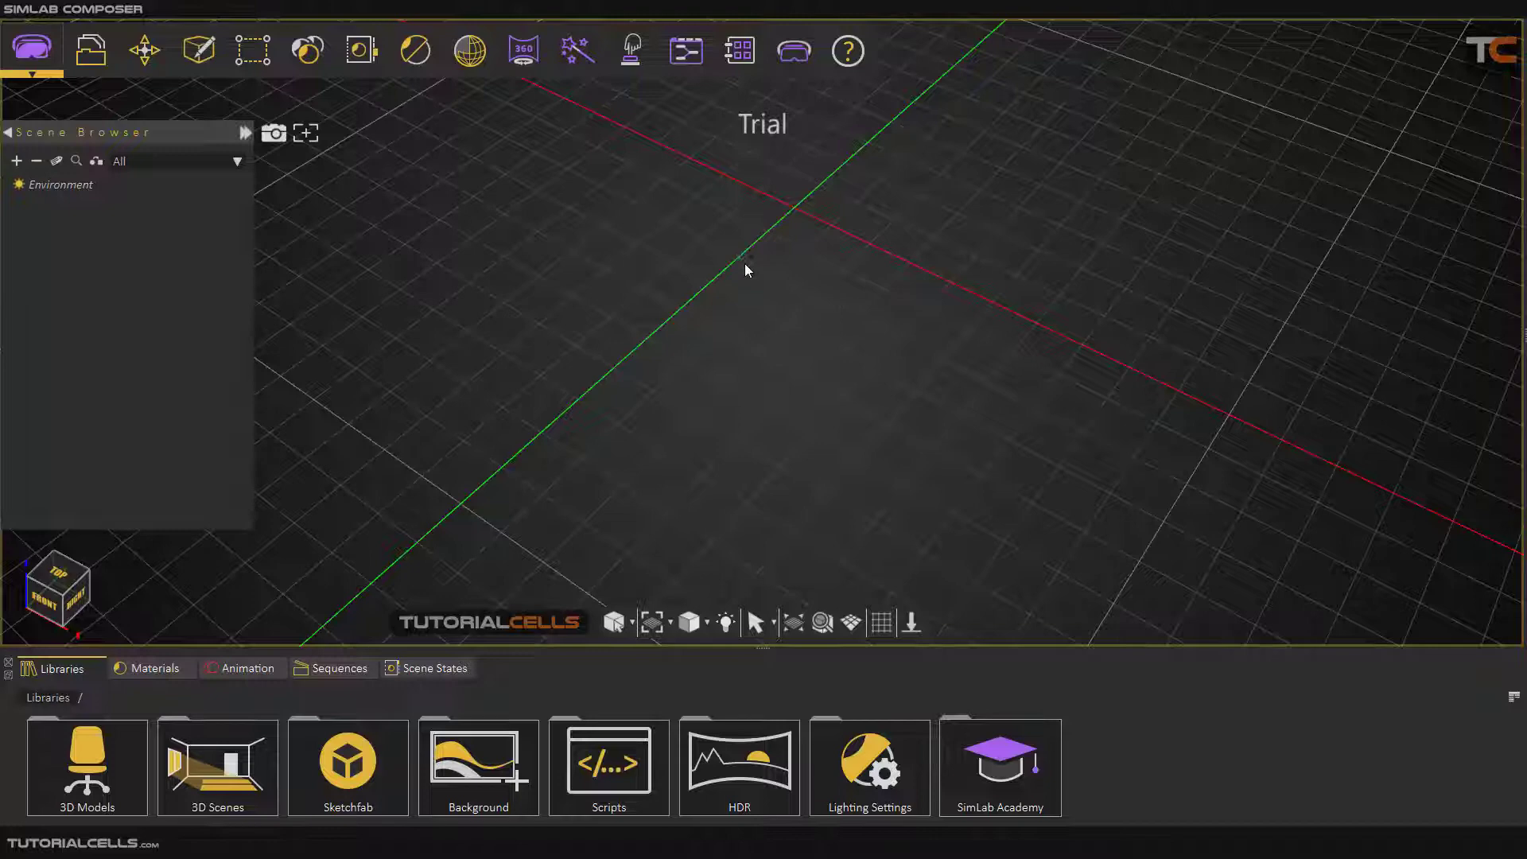
left_click(881, 622)
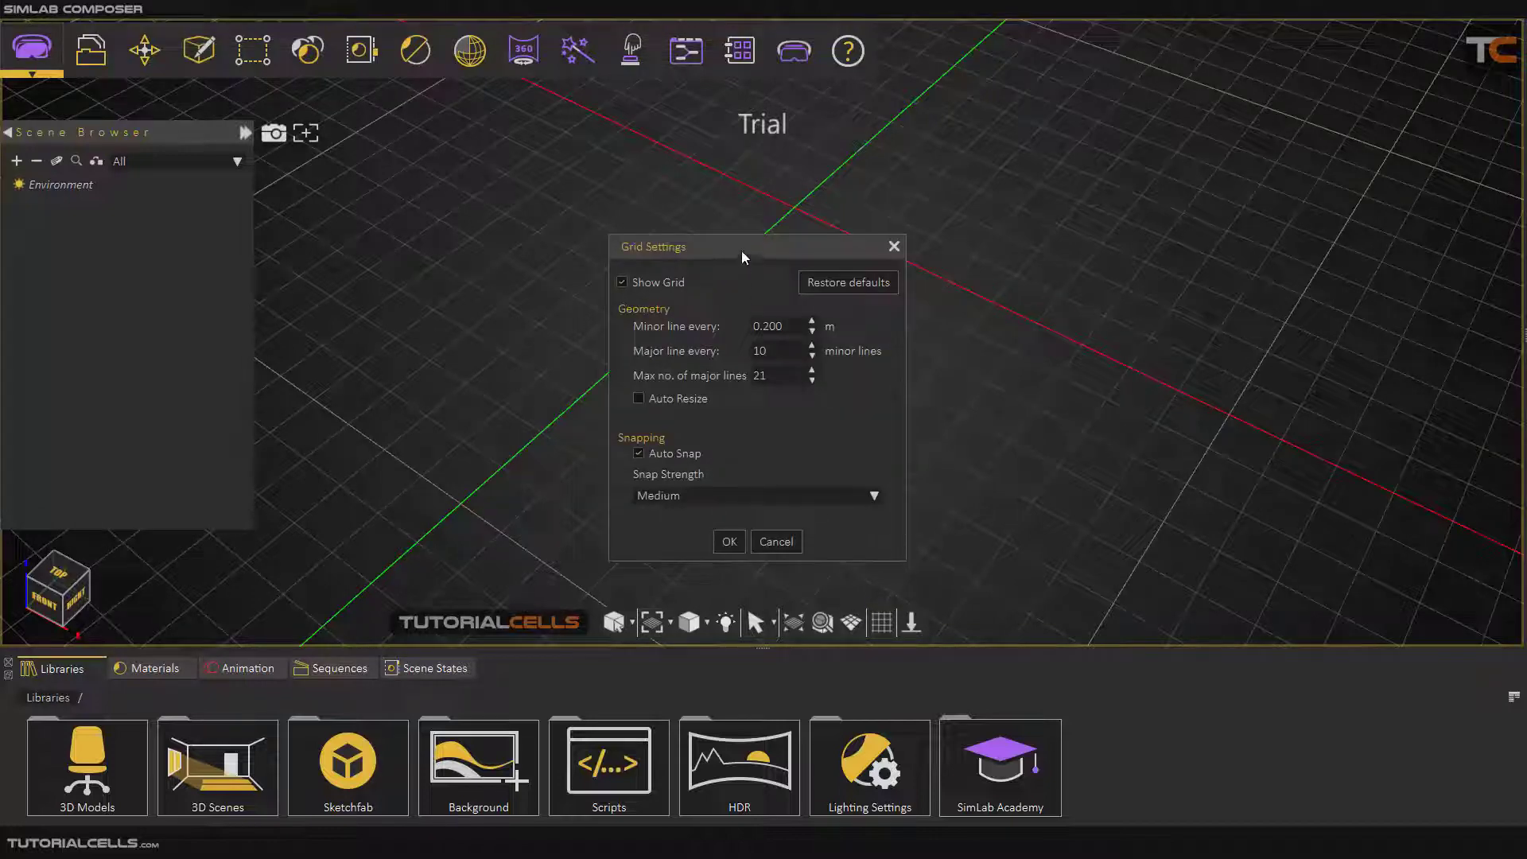
left_click_drag(741, 254, 558, 208)
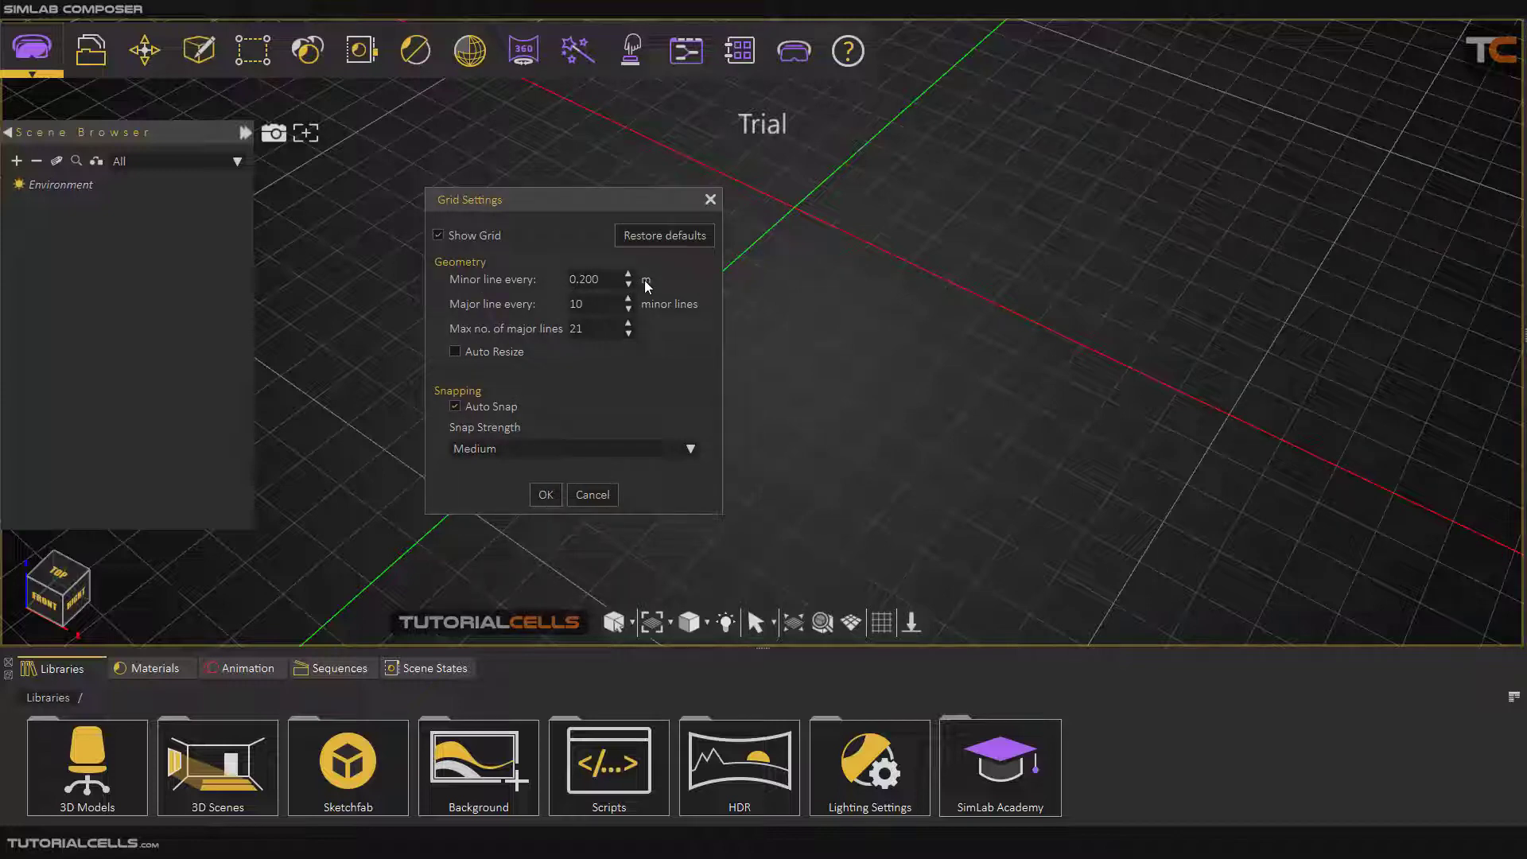
left_click(595, 496)
- Check the available measurement units in the advanced preferences and close them with Meter selected
left_click(97, 62)
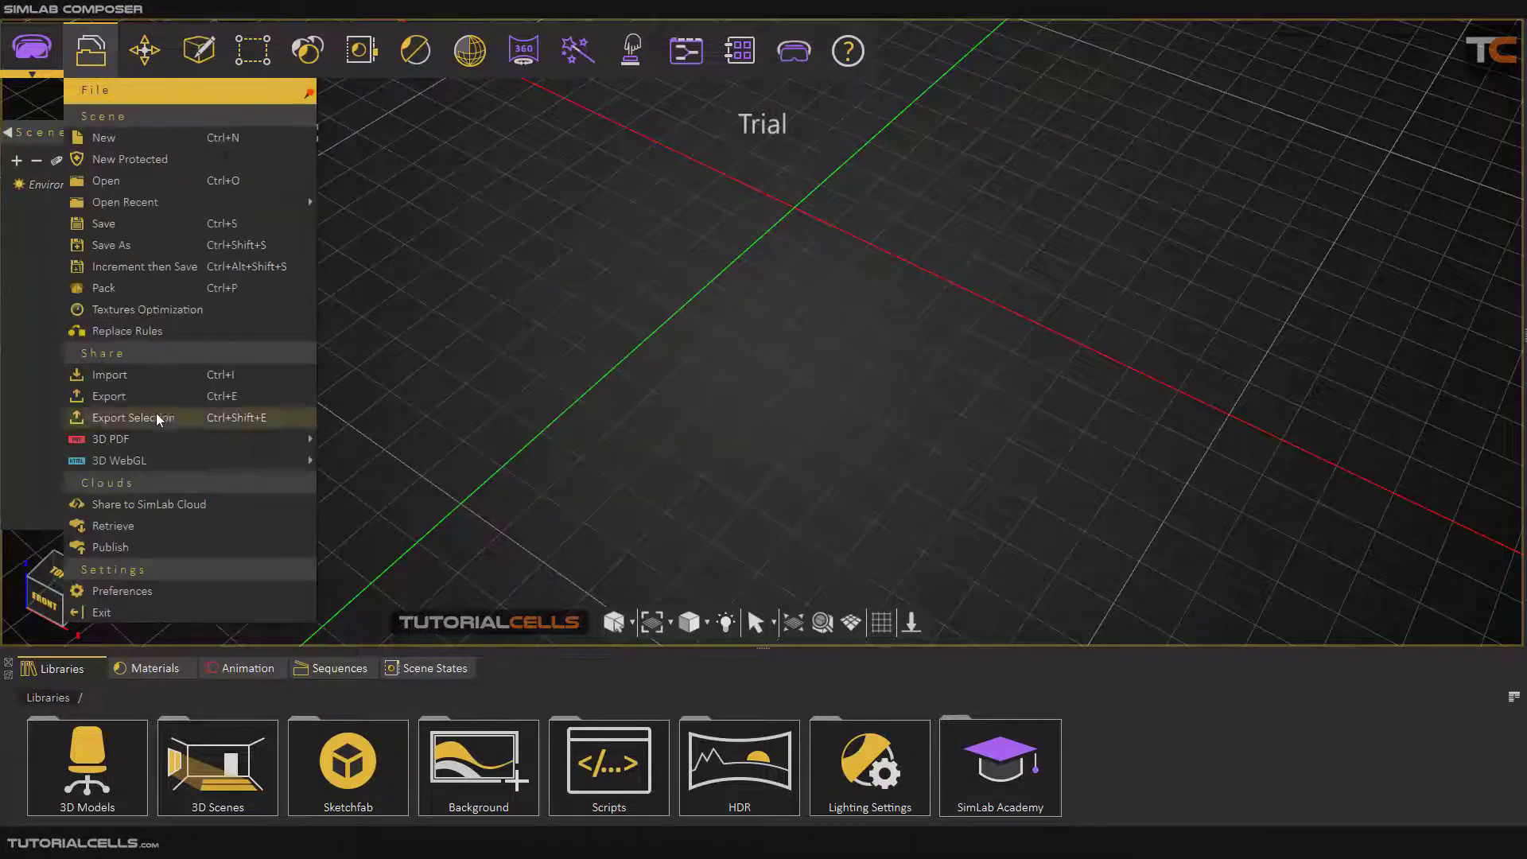
left_click(171, 591)
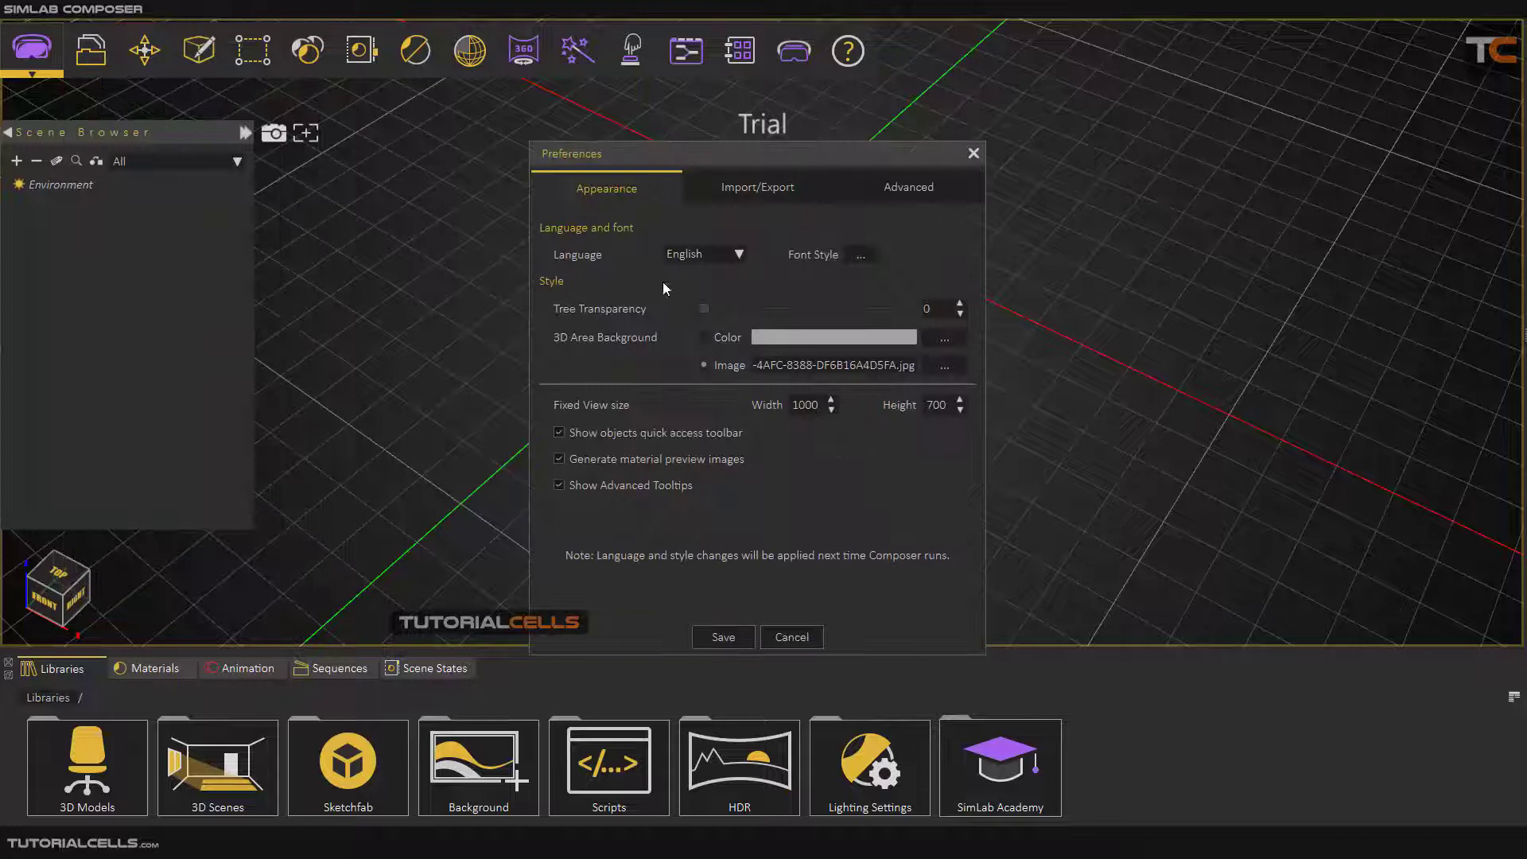
left_click(899, 184)
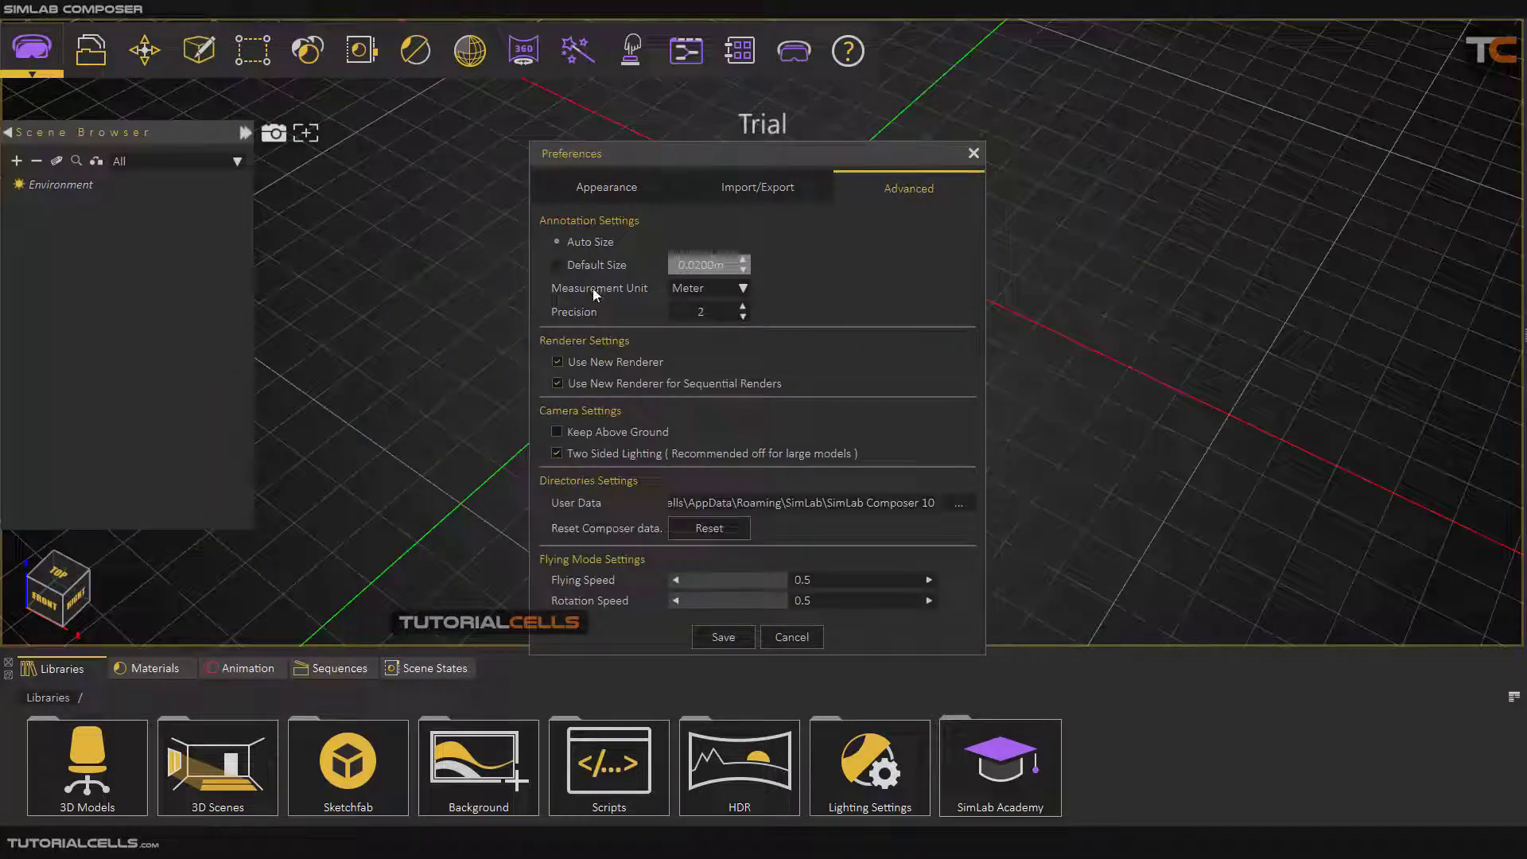
left_click(743, 289)
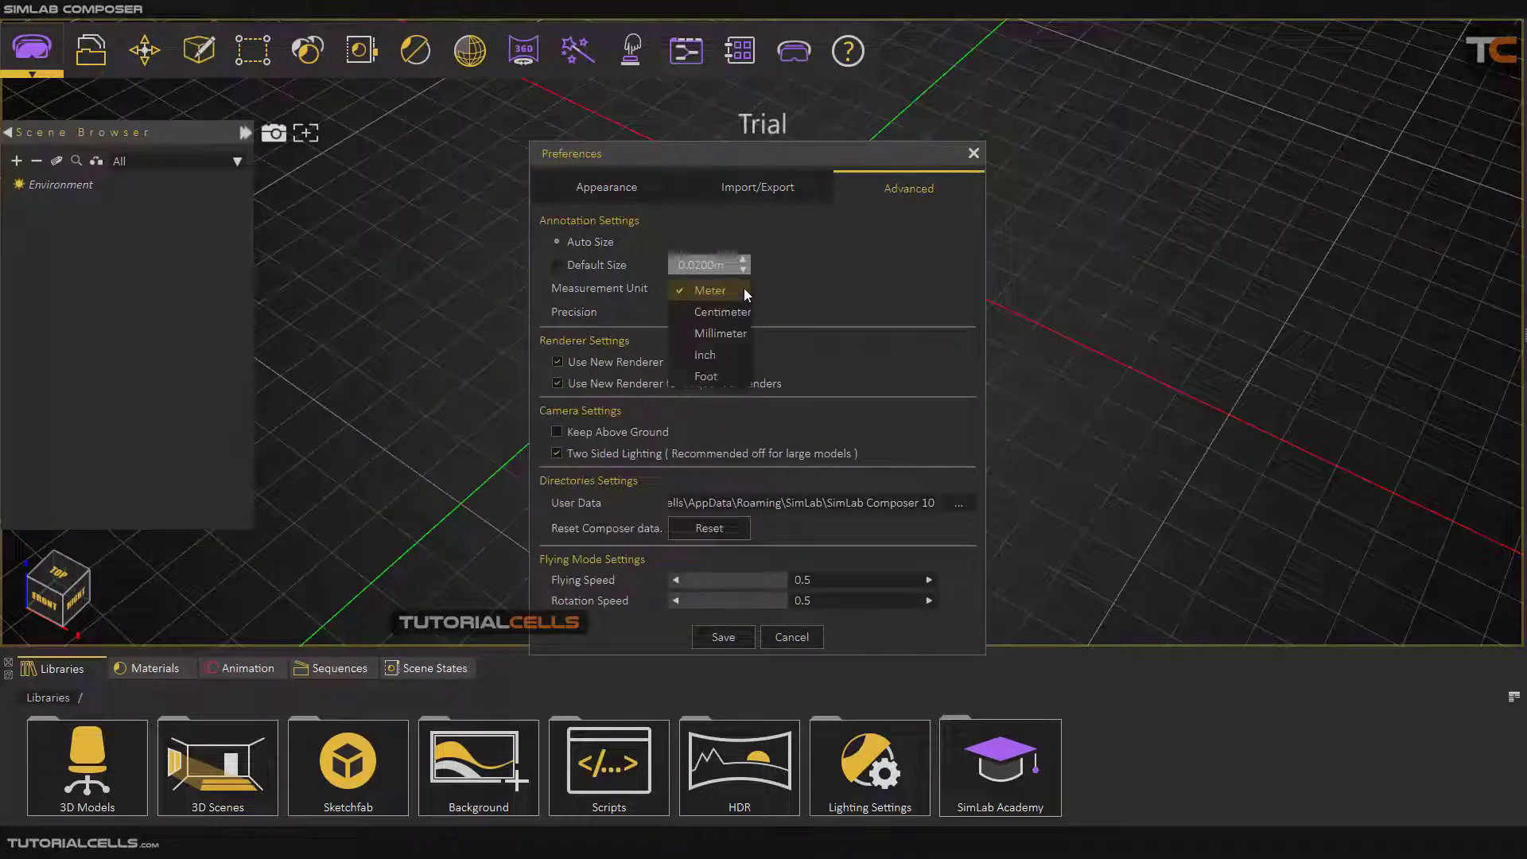
left_click(858, 309)
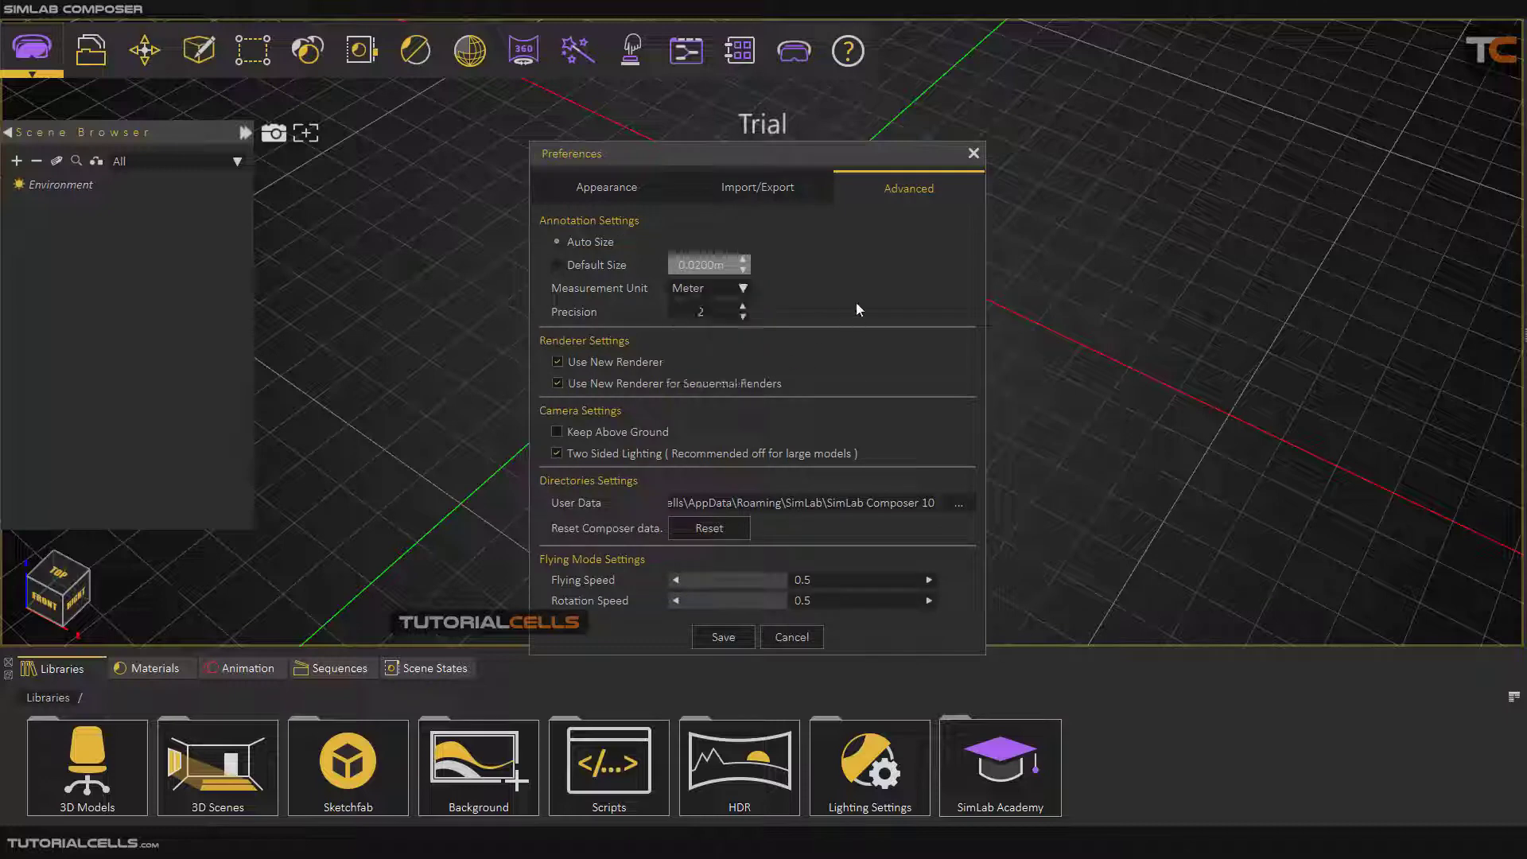
left_click(725, 637)
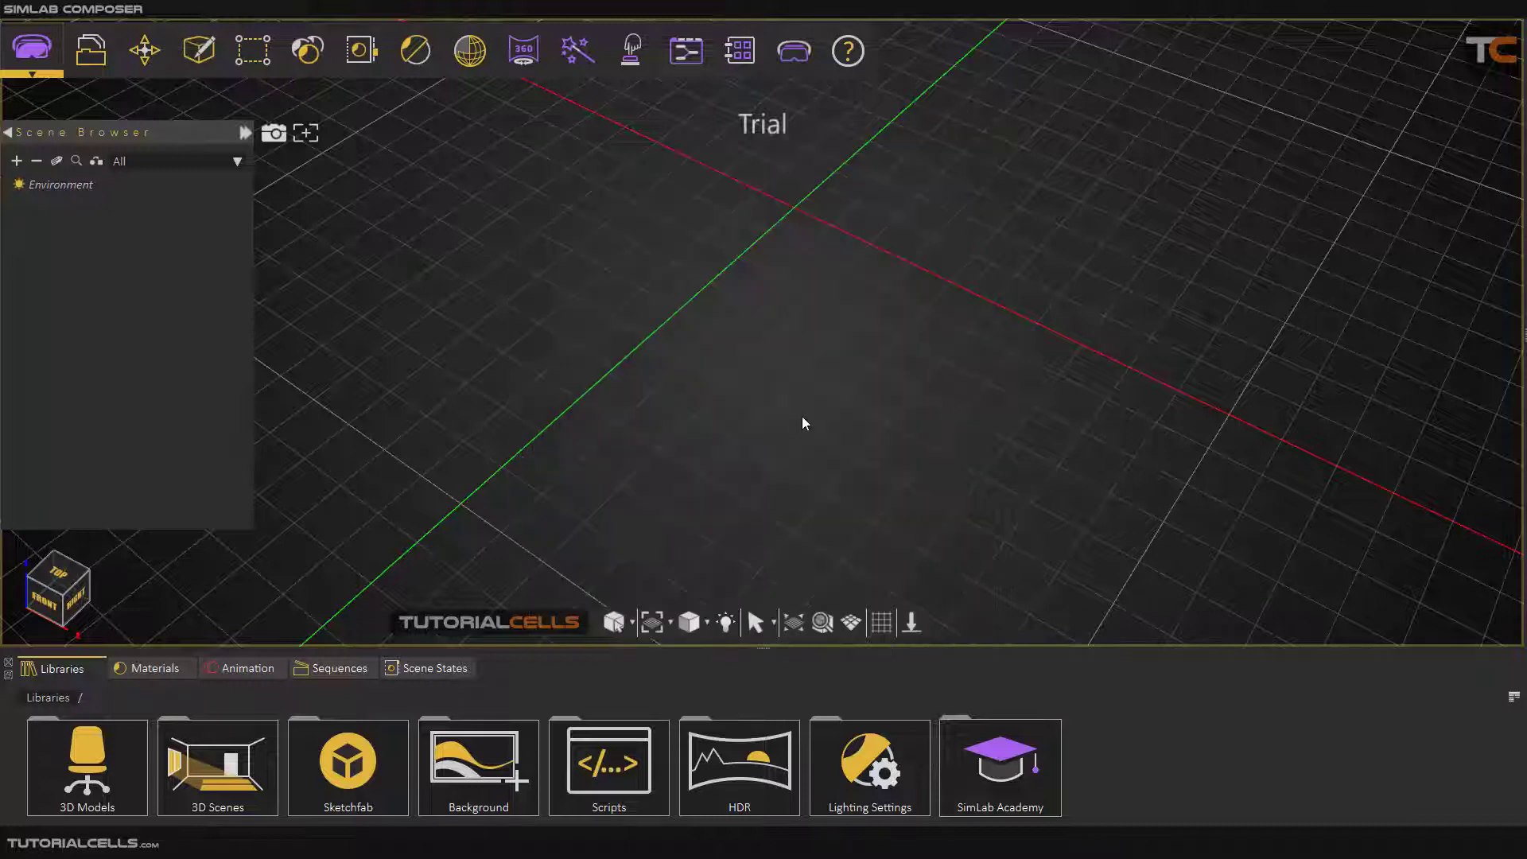
- Set the grid's minor line spacing to 0.100 m and enable Auto Resize
left_click_drag(814, 410, 894, 350)
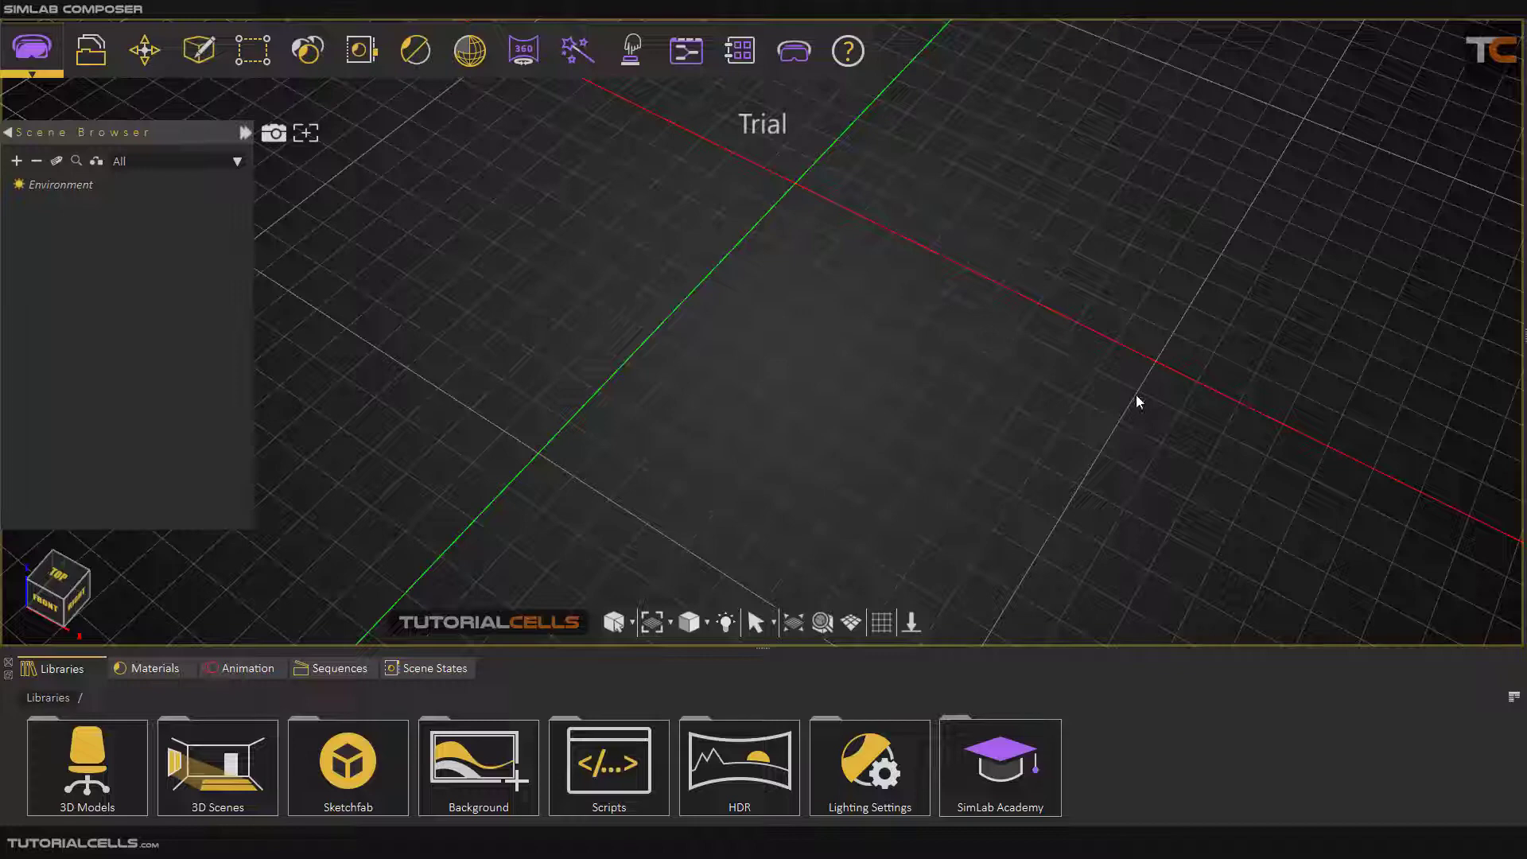
left_click(881, 621)
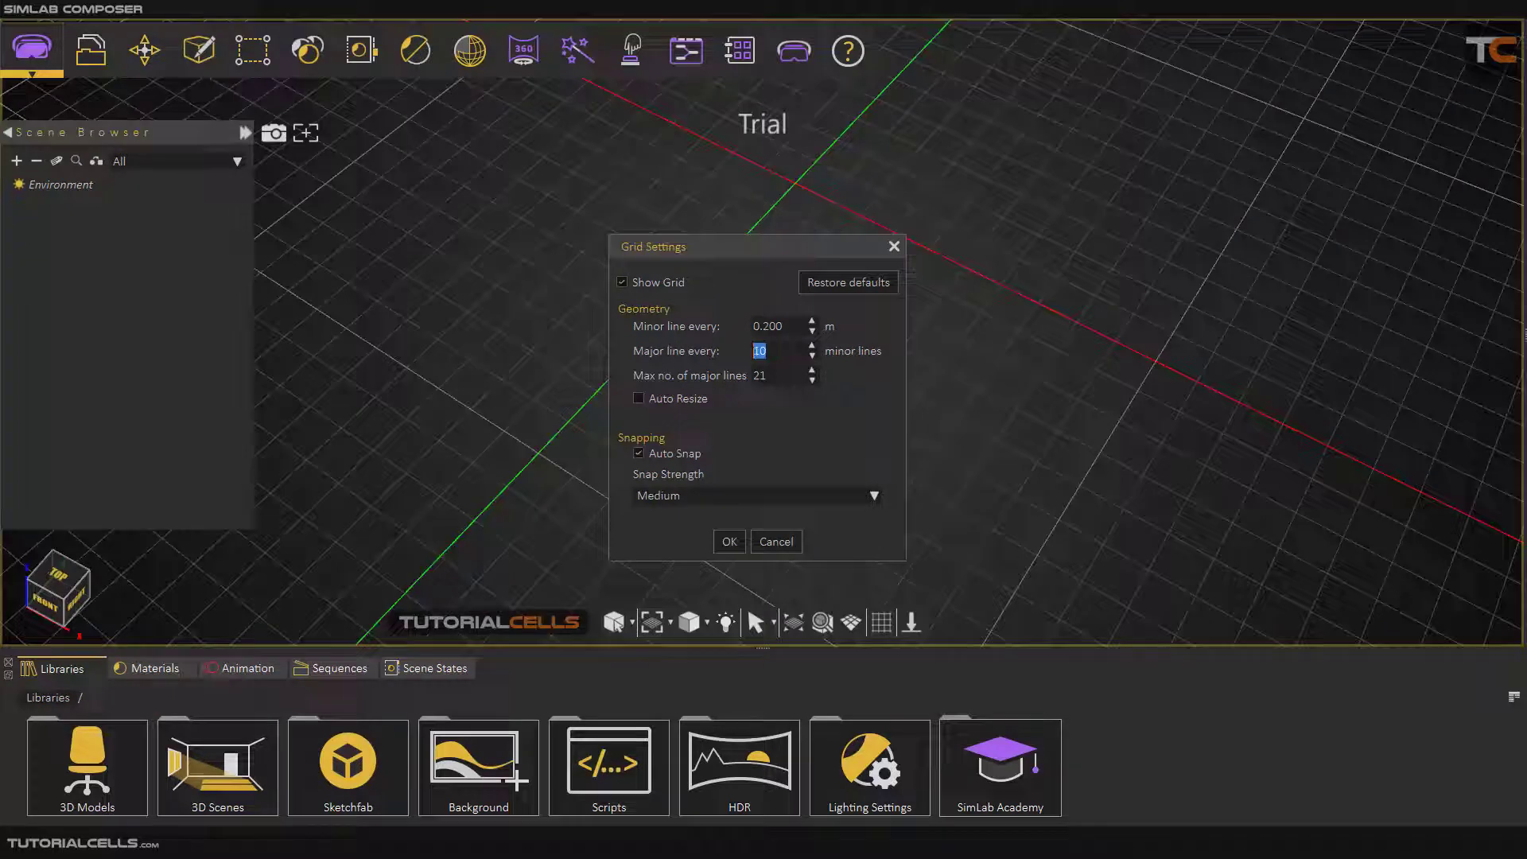
left_click_drag(781, 326, 748, 326)
left_click(762, 326)
left_click_drag(761, 326, 768, 326)
type("1")
double_click(759, 326)
left_click(804, 326)
left_click_drag(783, 326, 752, 327)
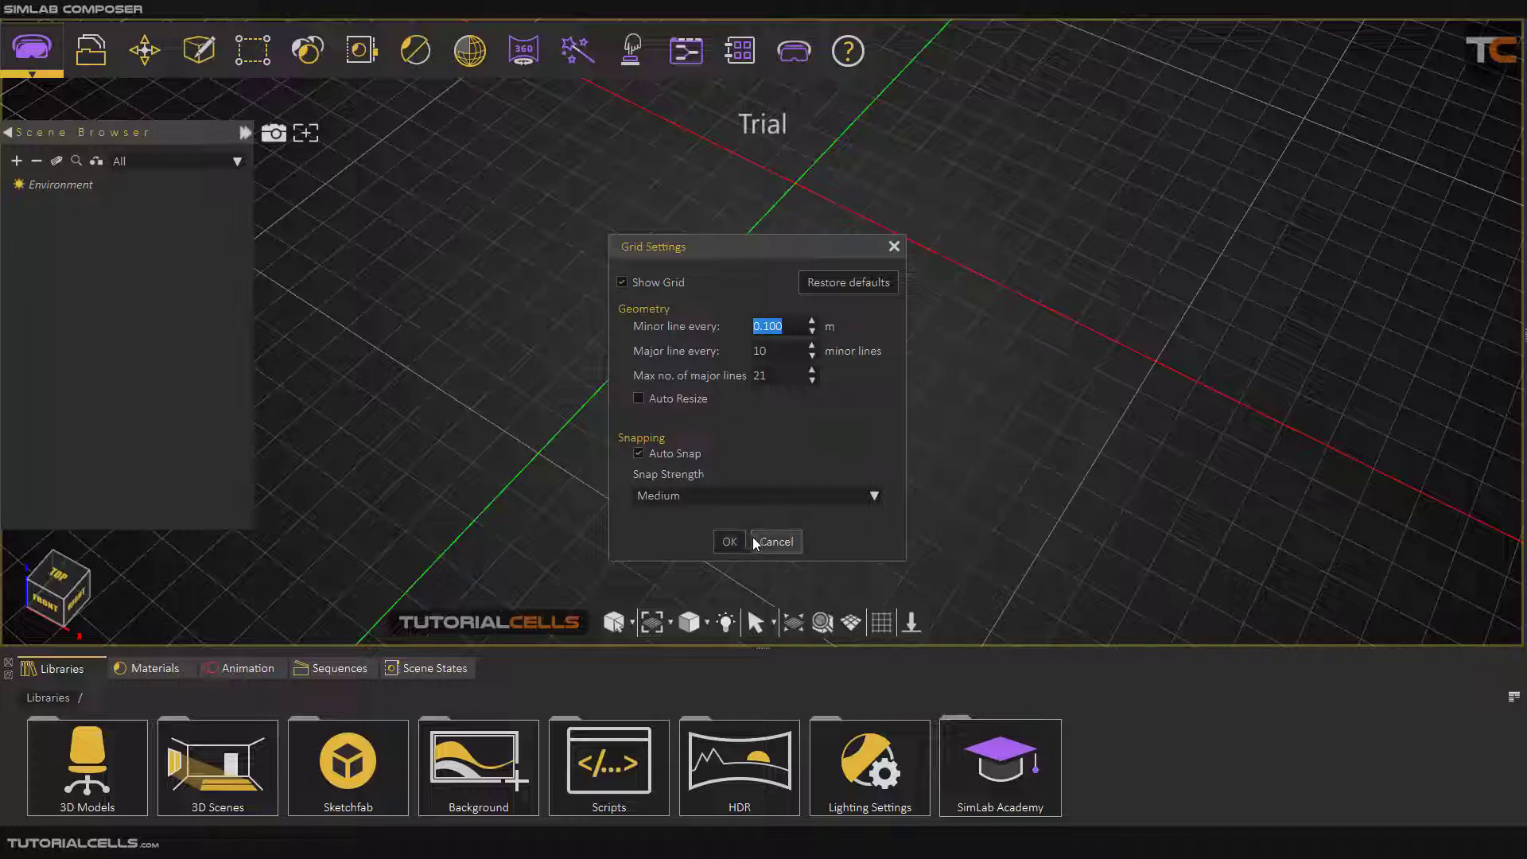
left_click(677, 399)
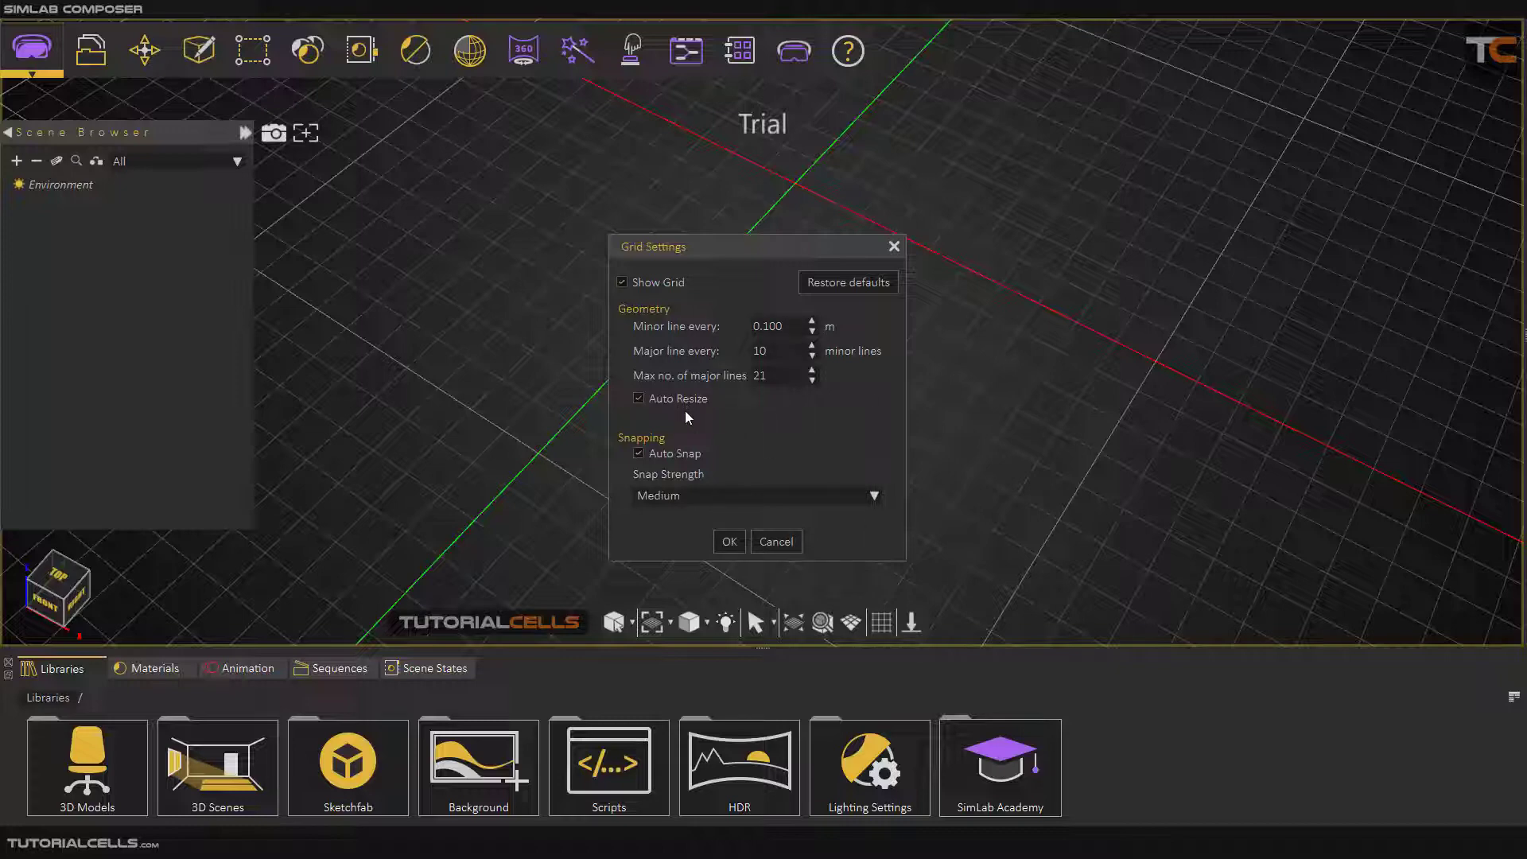
left_click(726, 541)
- Create a box in the scene and delete its geometry again
left_click_drag(831, 377, 695, 280)
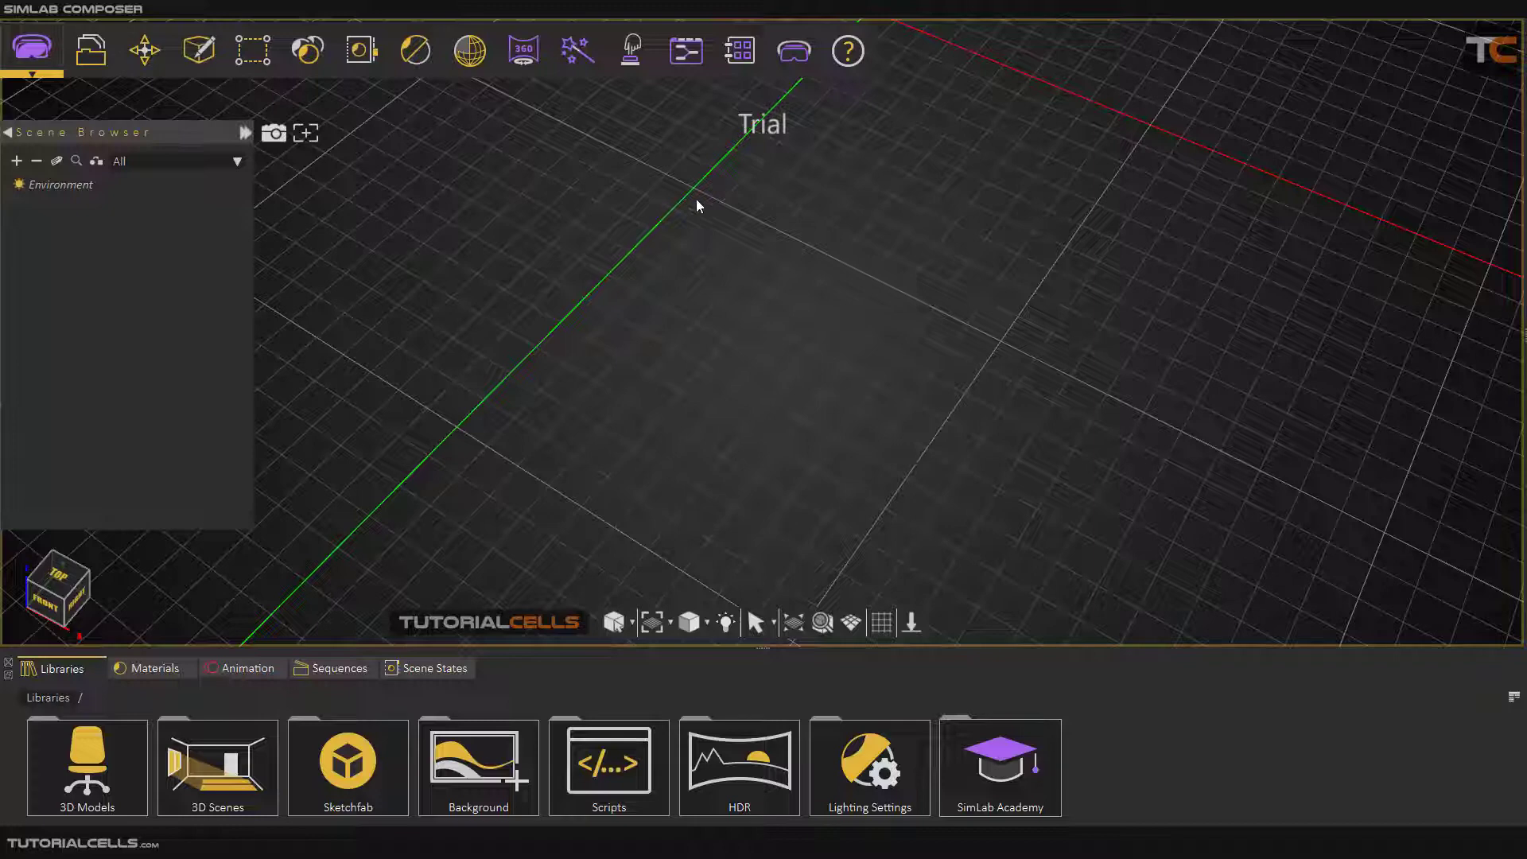
left_click(211, 65)
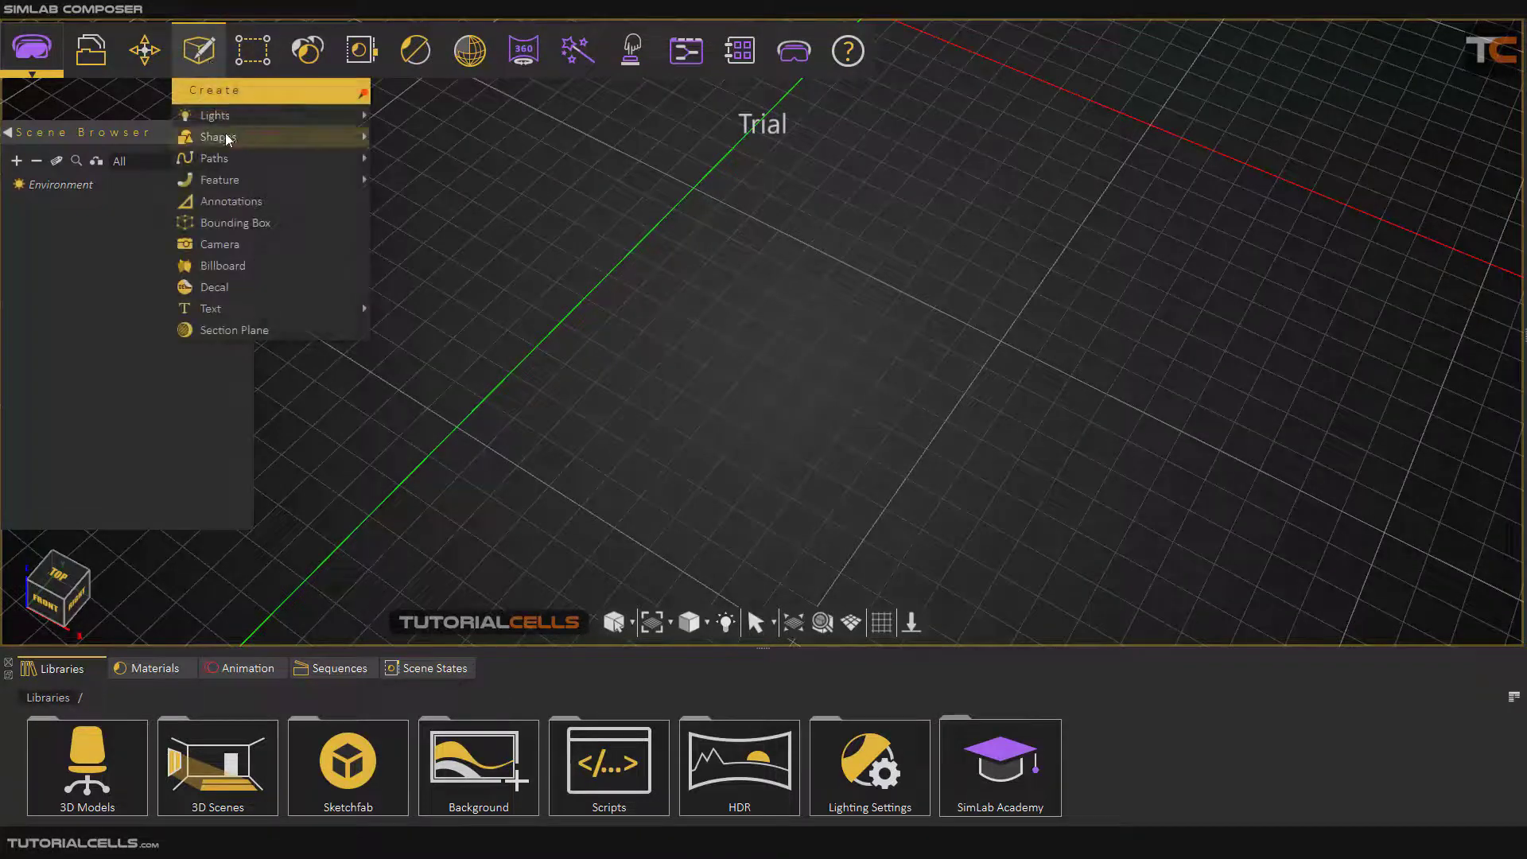
mouse_move(230, 139)
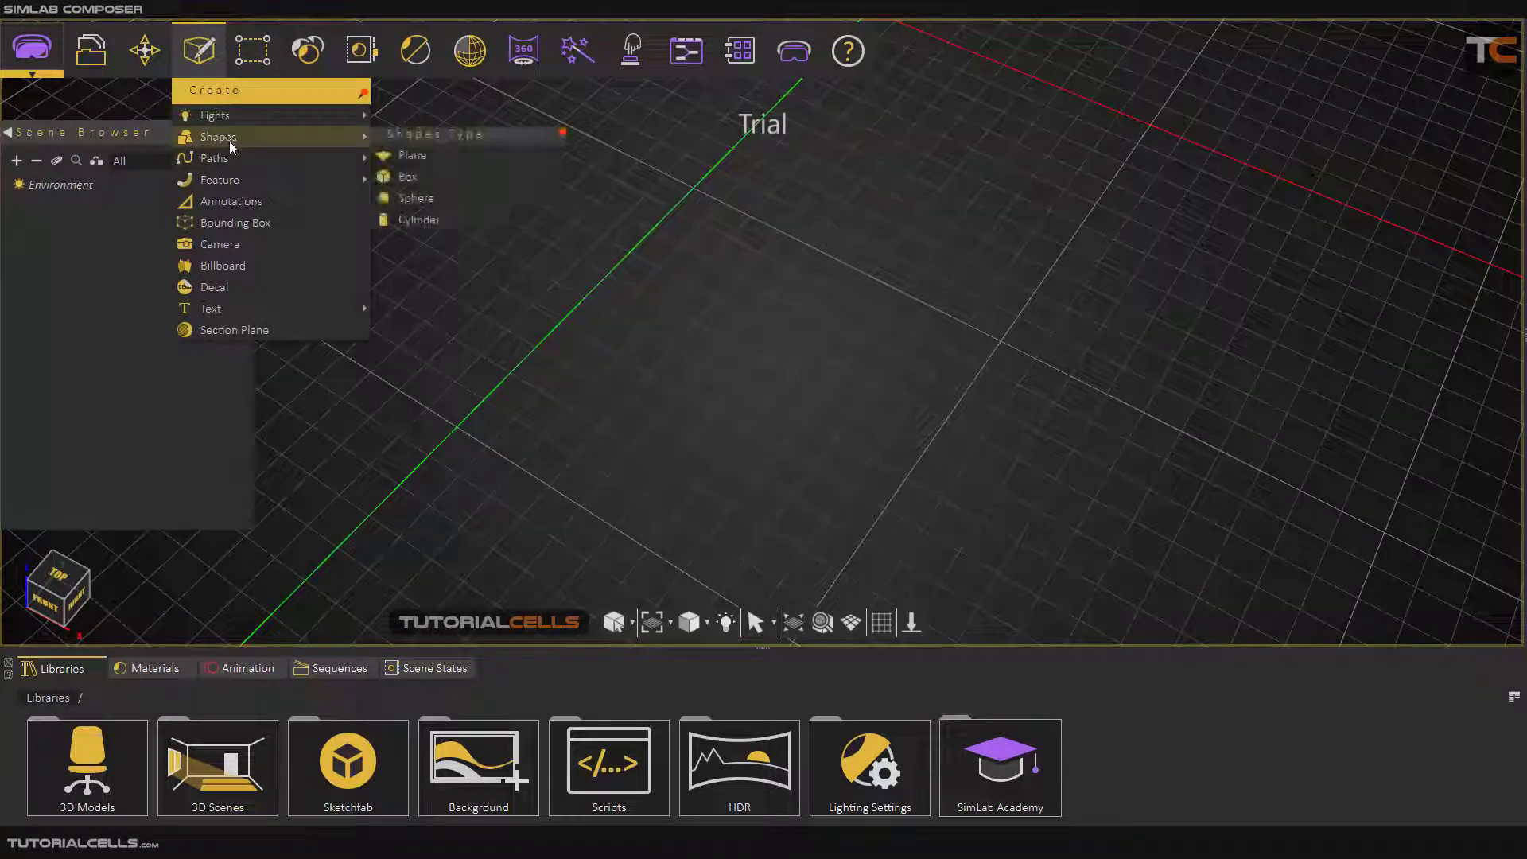
left_click(427, 174)
left_click(834, 492)
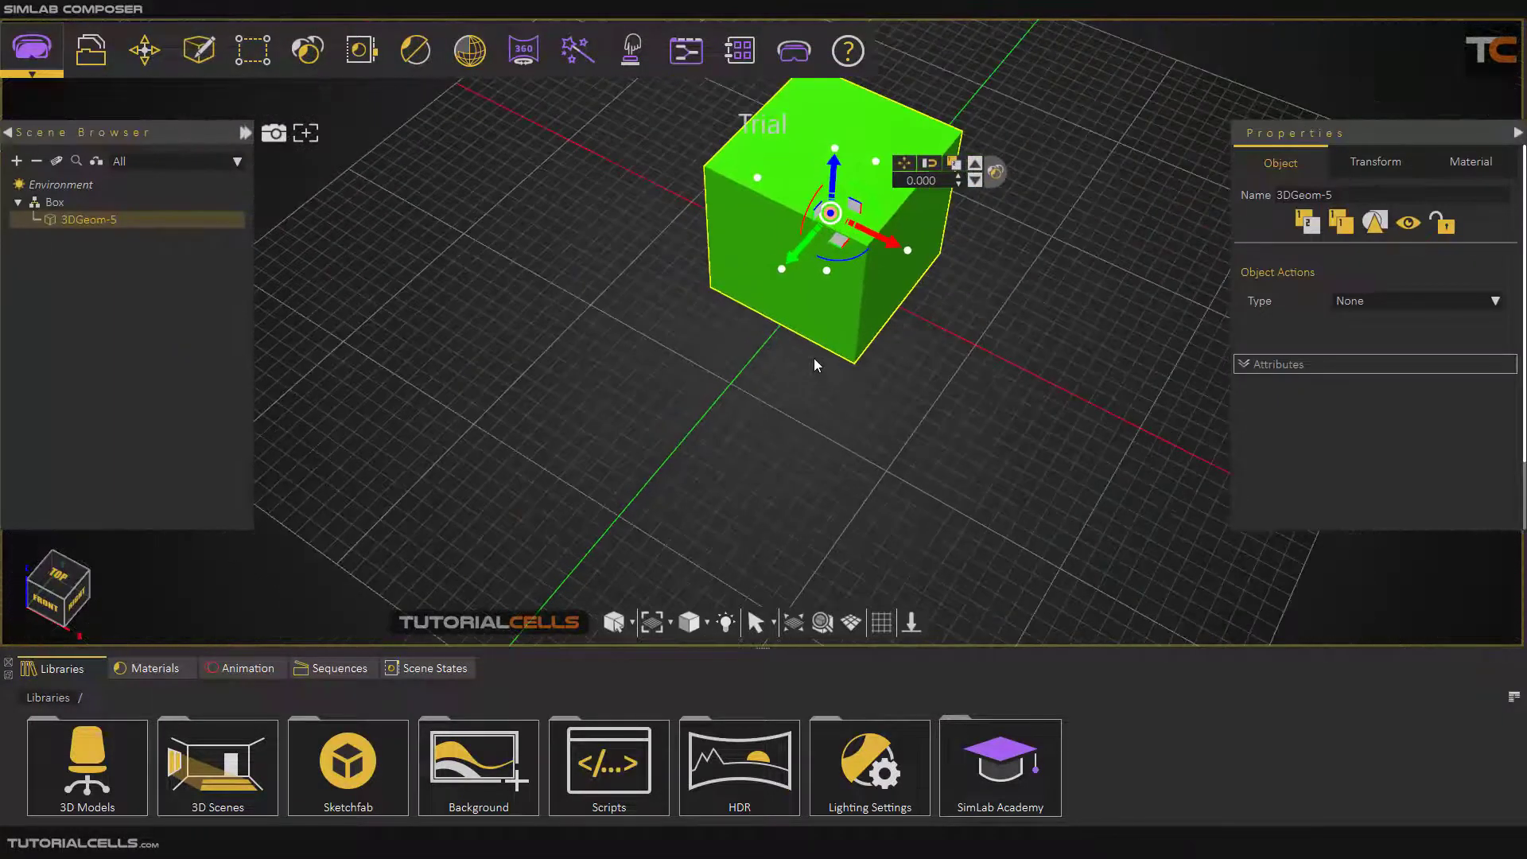
key("Delete")
- Create a plane centred at 0 0 0 with a width of 1.00 and a depth of 1.00
left_click(199, 49)
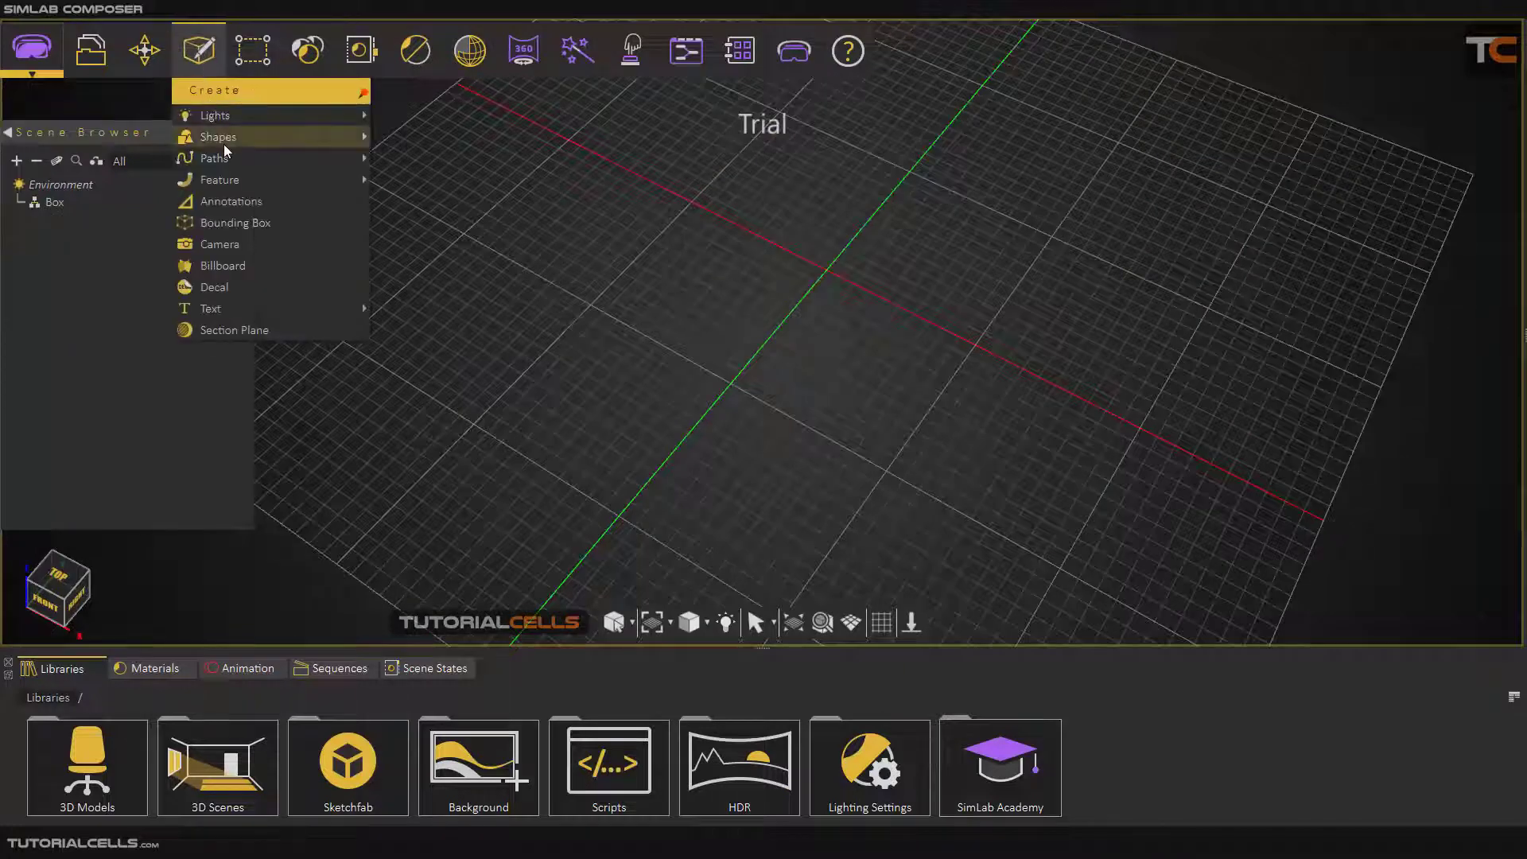
mouse_move(223, 143)
left_click(460, 158)
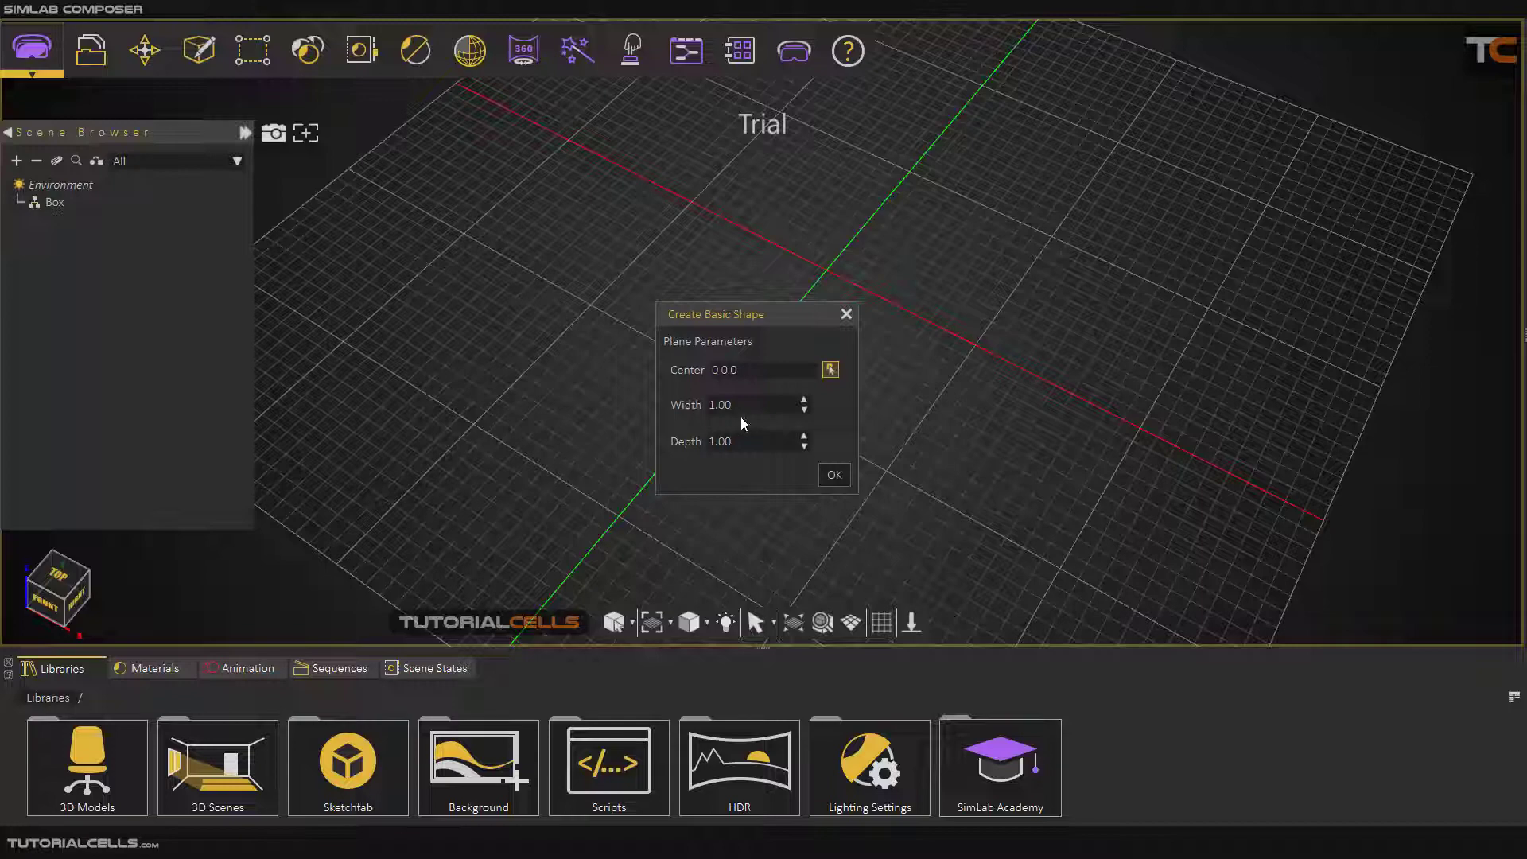
left_click(835, 475)
- Move the plane within the ground grid so that one corner snaps to the origin and its edges follow the axes
scroll(841, 274, "up", 3)
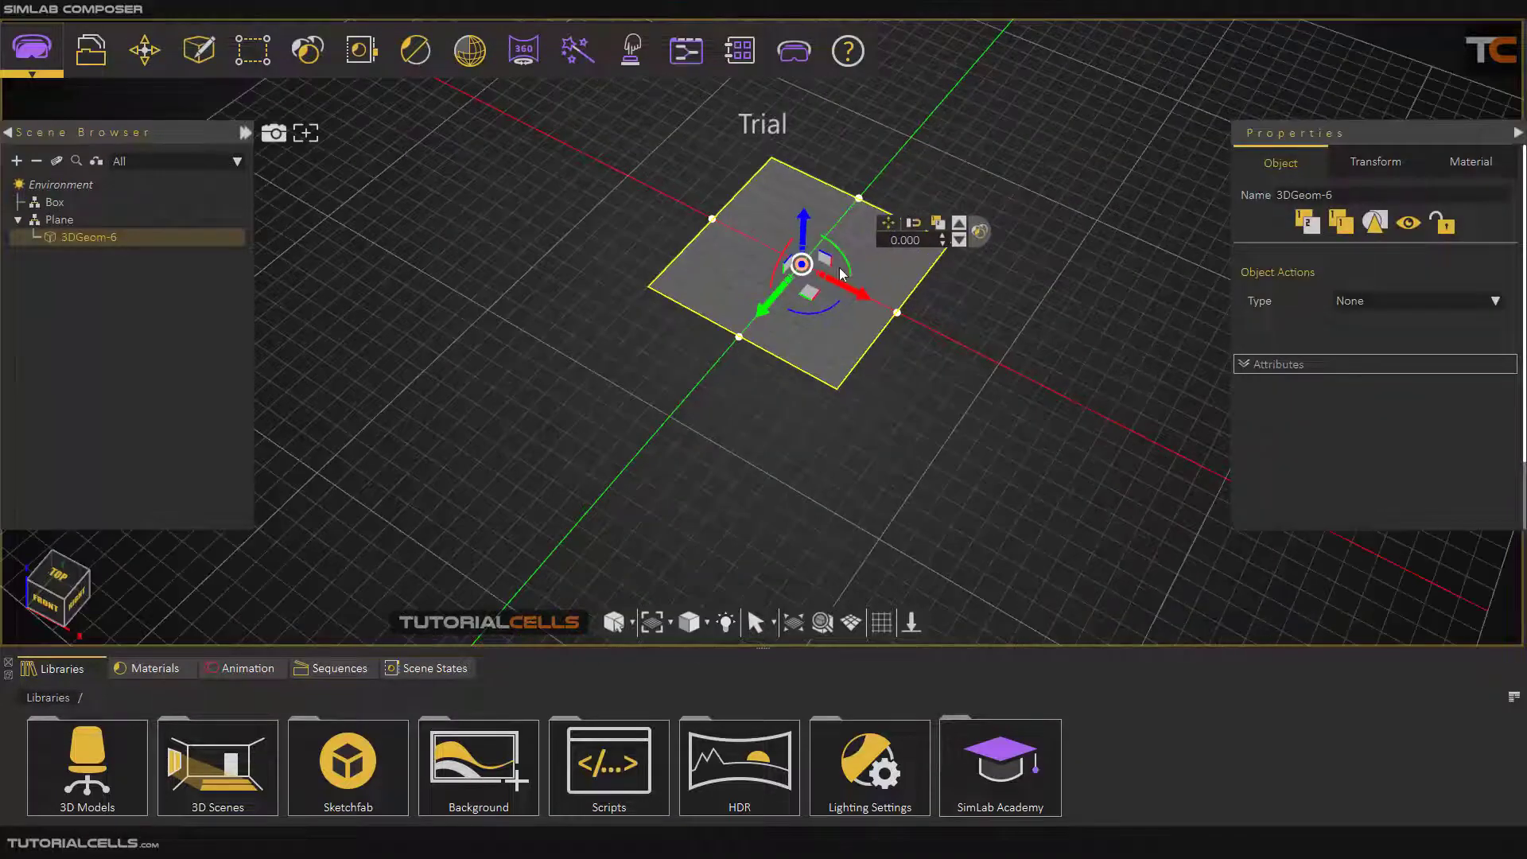
left_click_drag(812, 296, 851, 427)
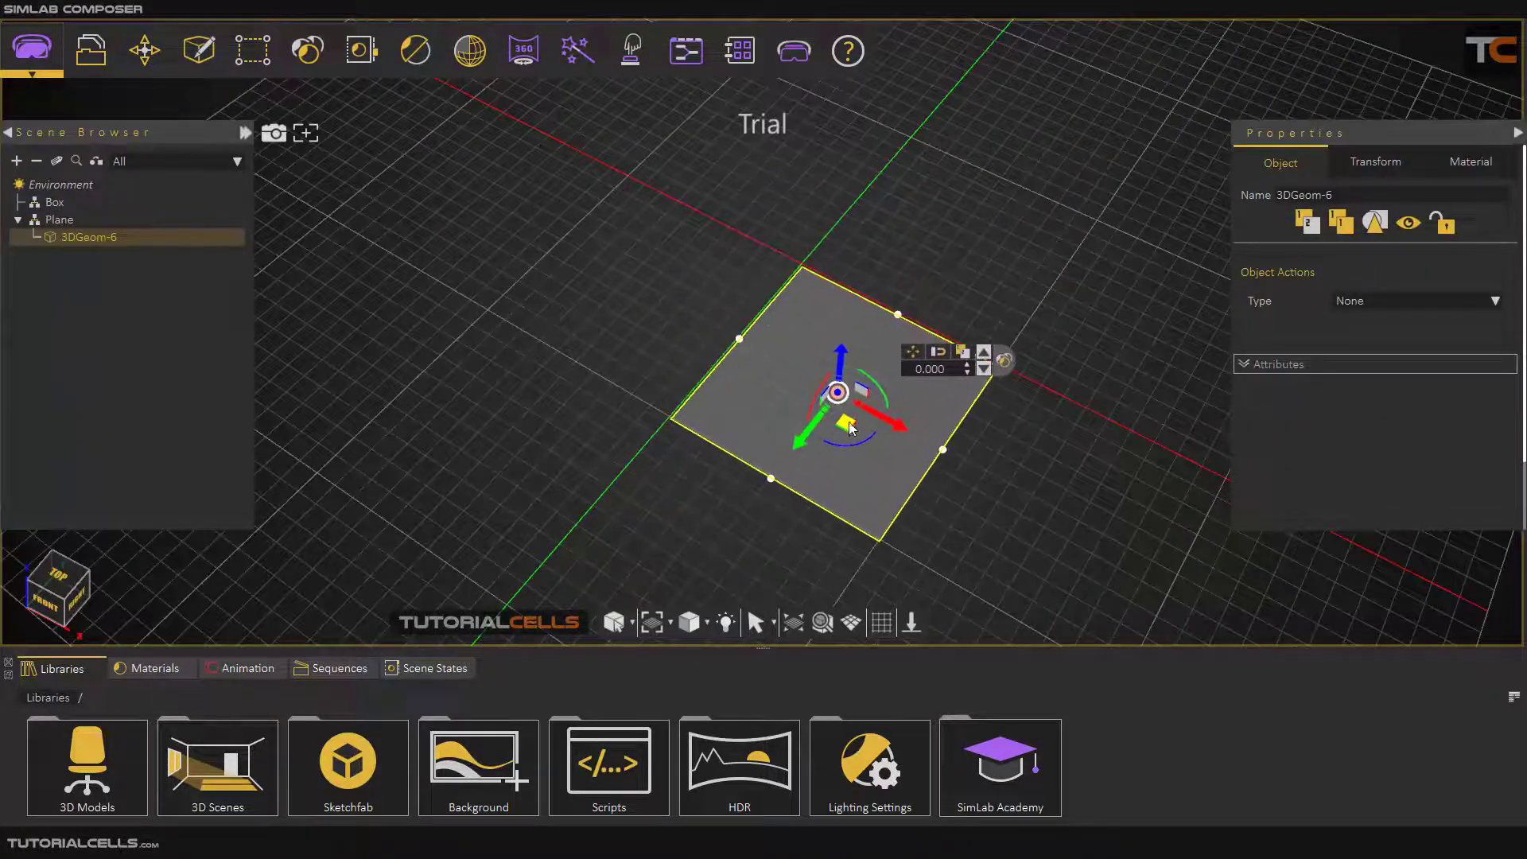
middle_click_drag(851, 427, 833, 281)
scroll(716, 263, "up", 2)
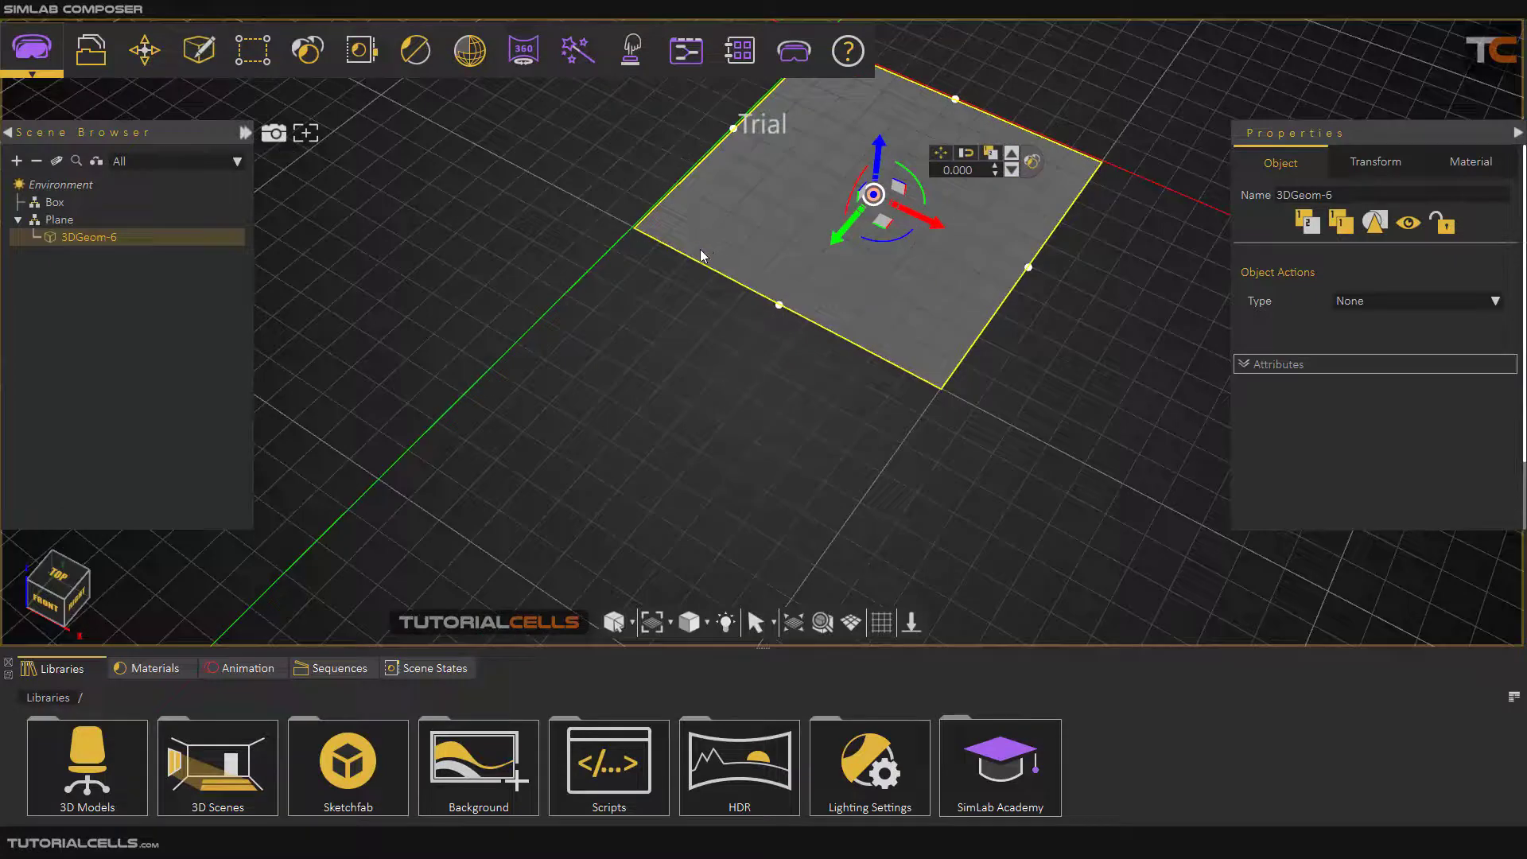
- Lower the maximum number of major lines in the grid settings
left_click(881, 625)
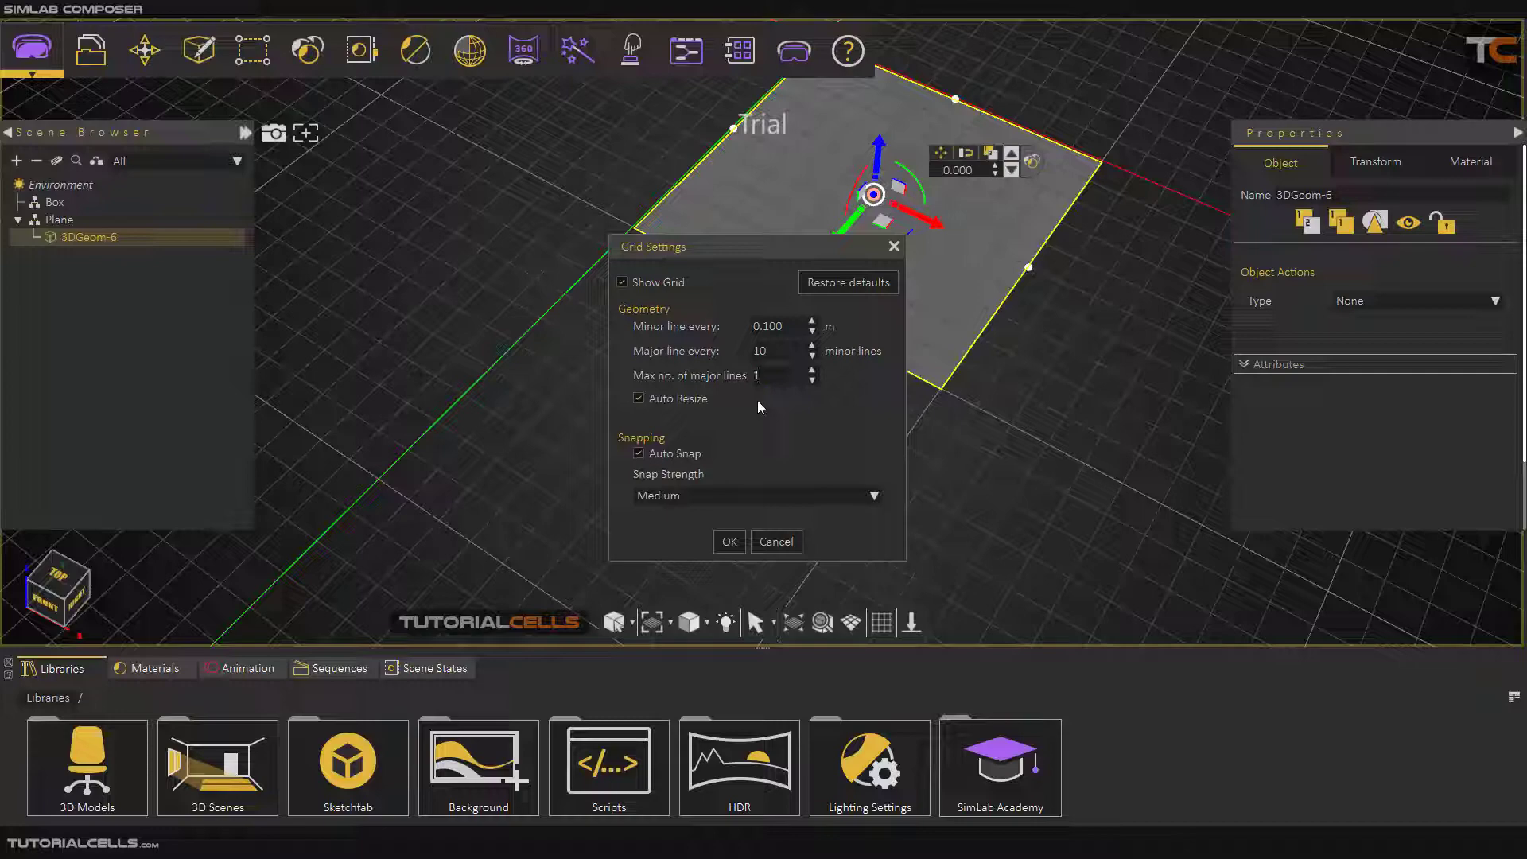
left_click(729, 541)
scroll(774, 461, "down", 5)
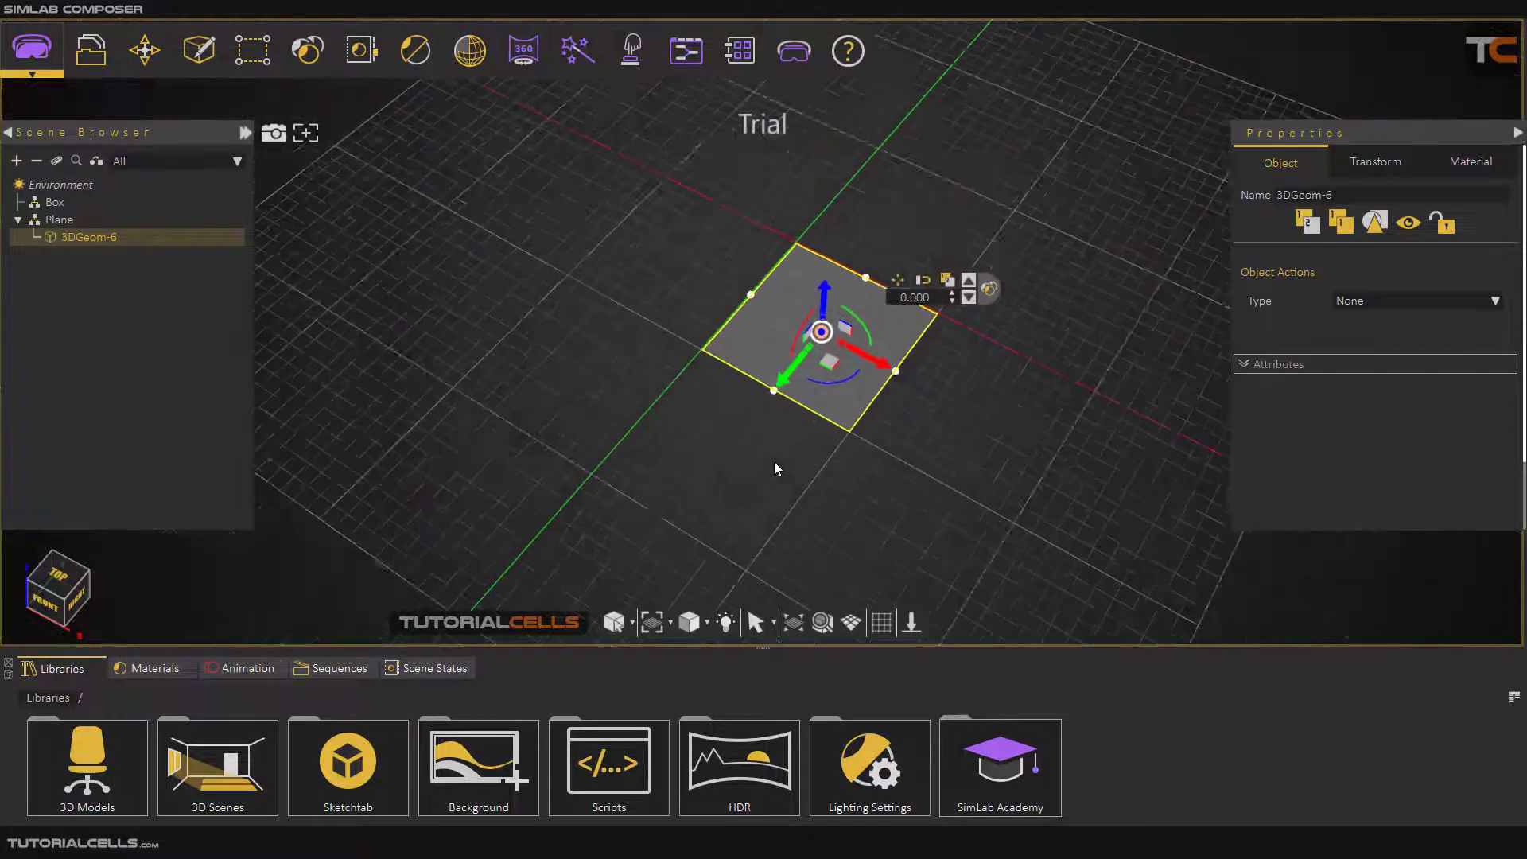
- Try to set the maximum number of major grid lines to 50
scroll(774, 456, "down", 5)
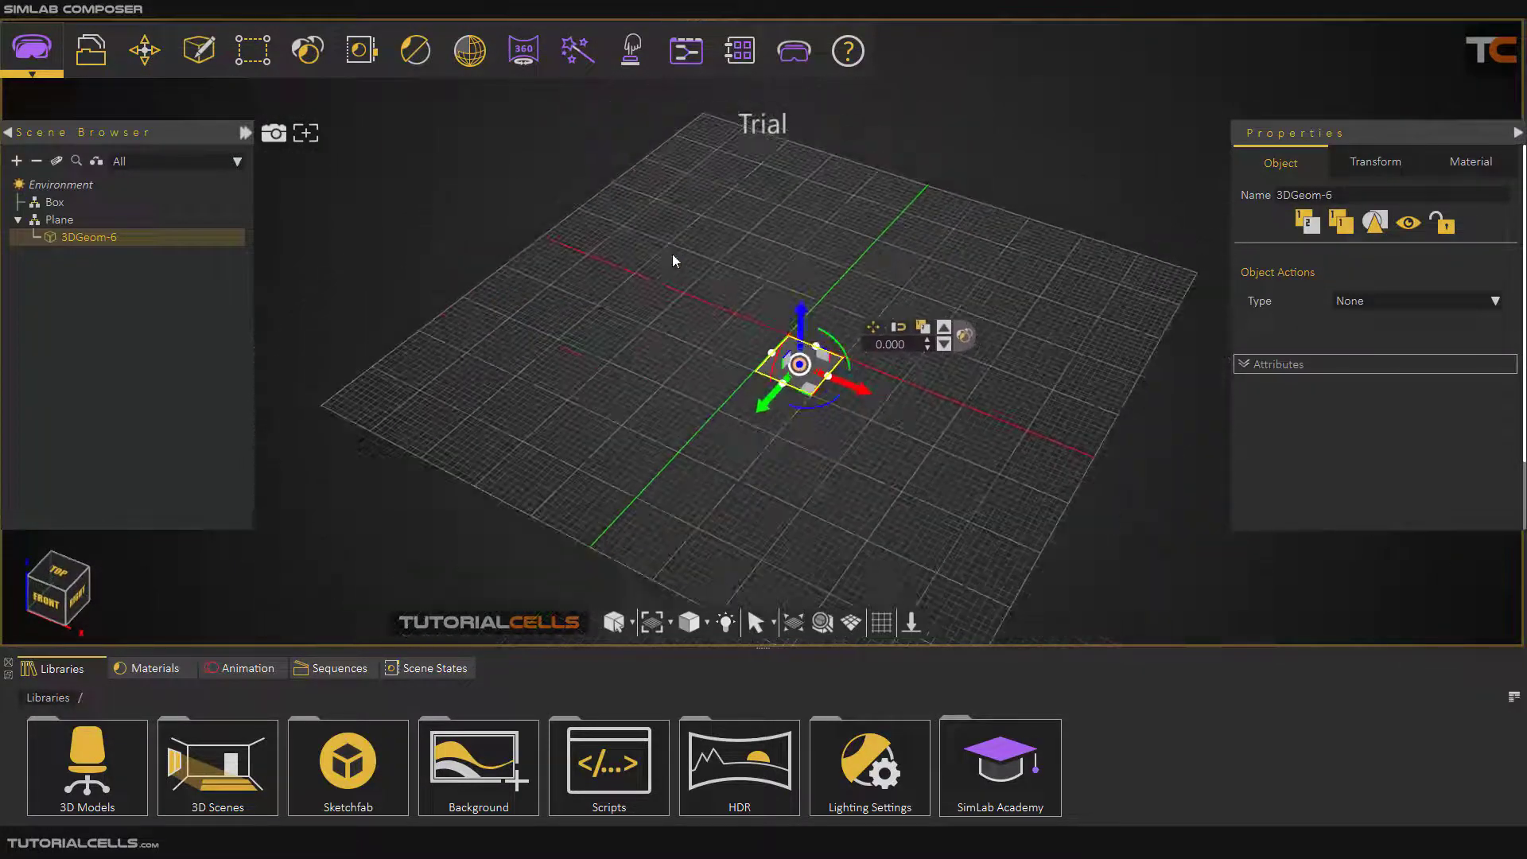
scroll(844, 387, "up", 5)
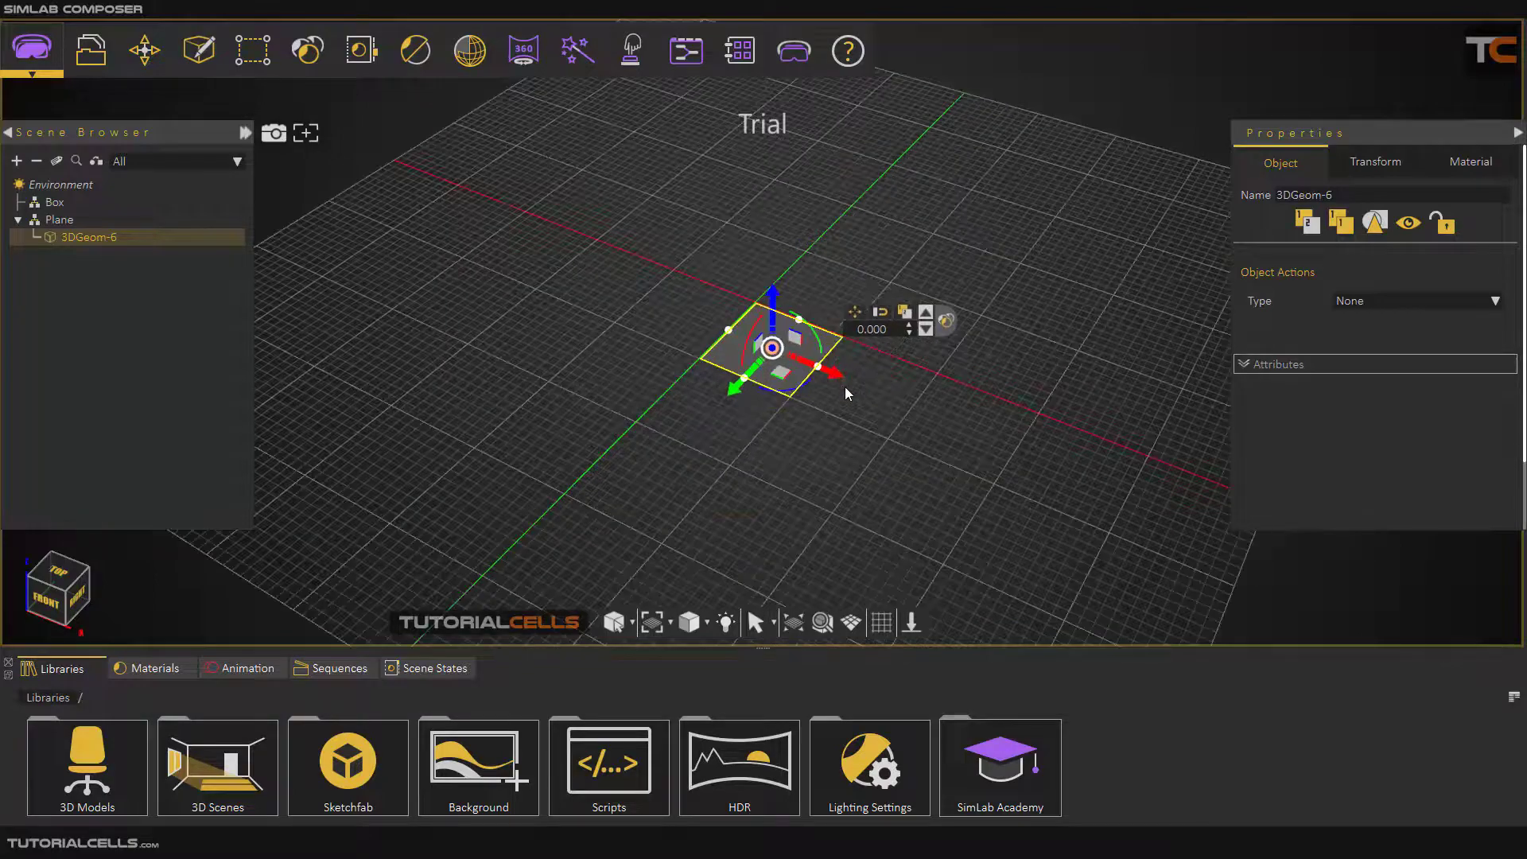
left_click(881, 624)
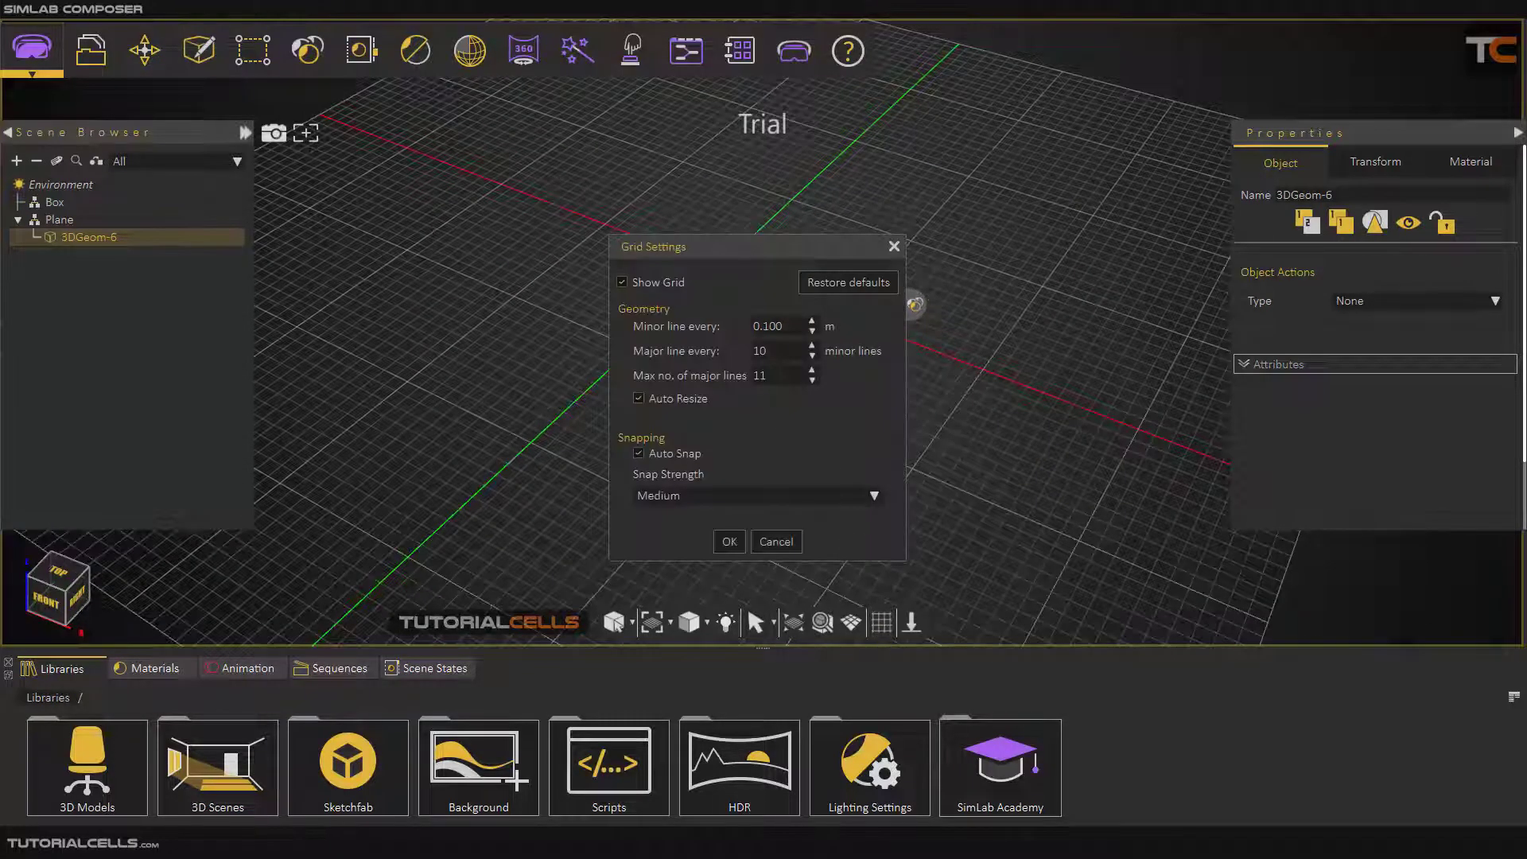
double_click(759, 376)
type("50")
left_click(729, 540)
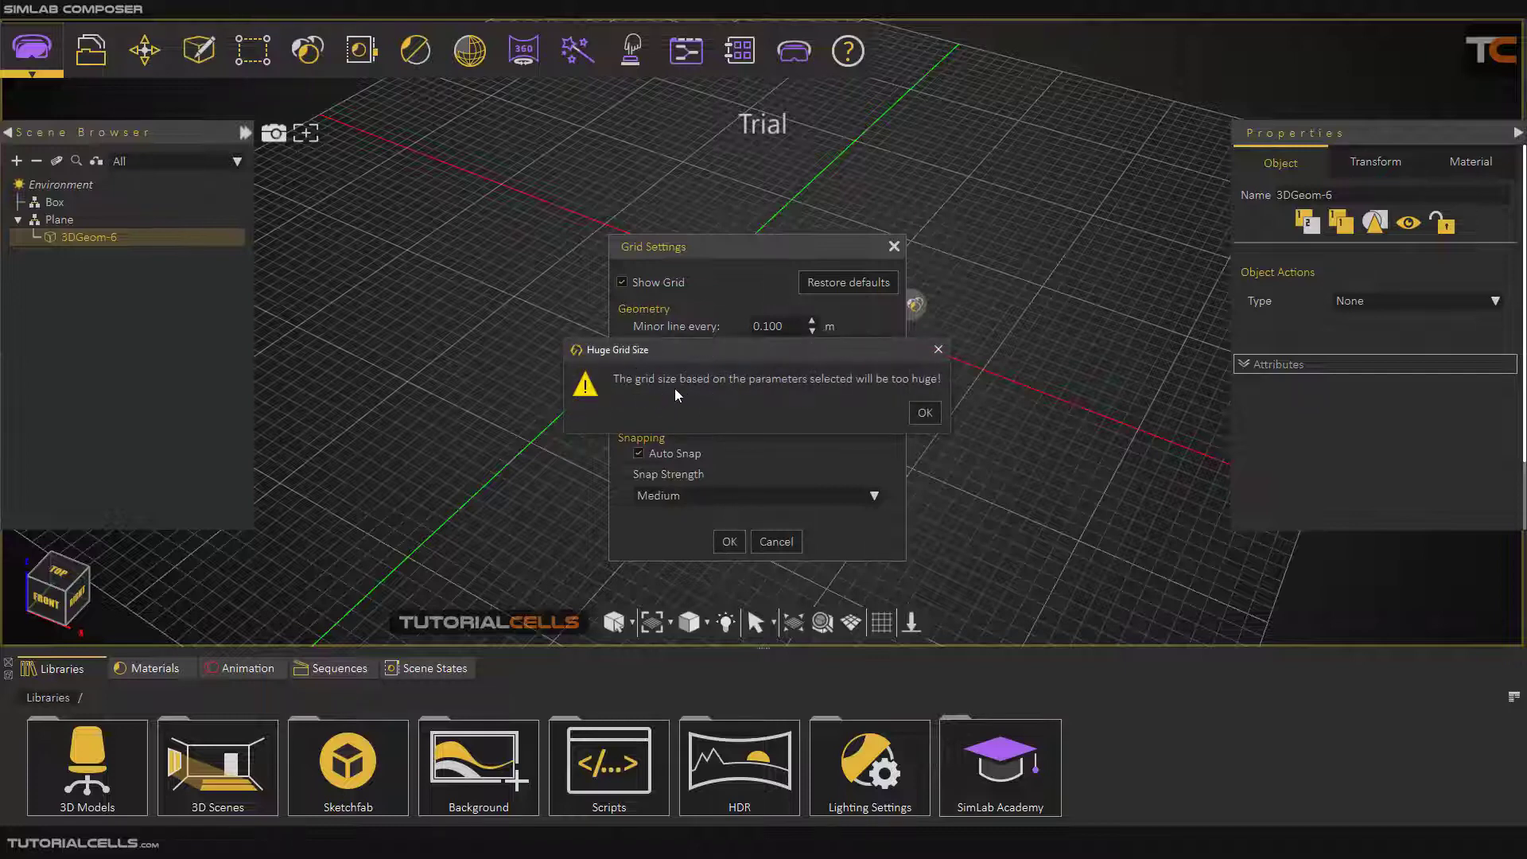
left_click(923, 411)
- Set the maximum number of major grid lines to 21 and check the entry in the grid settings
double_click(759, 375)
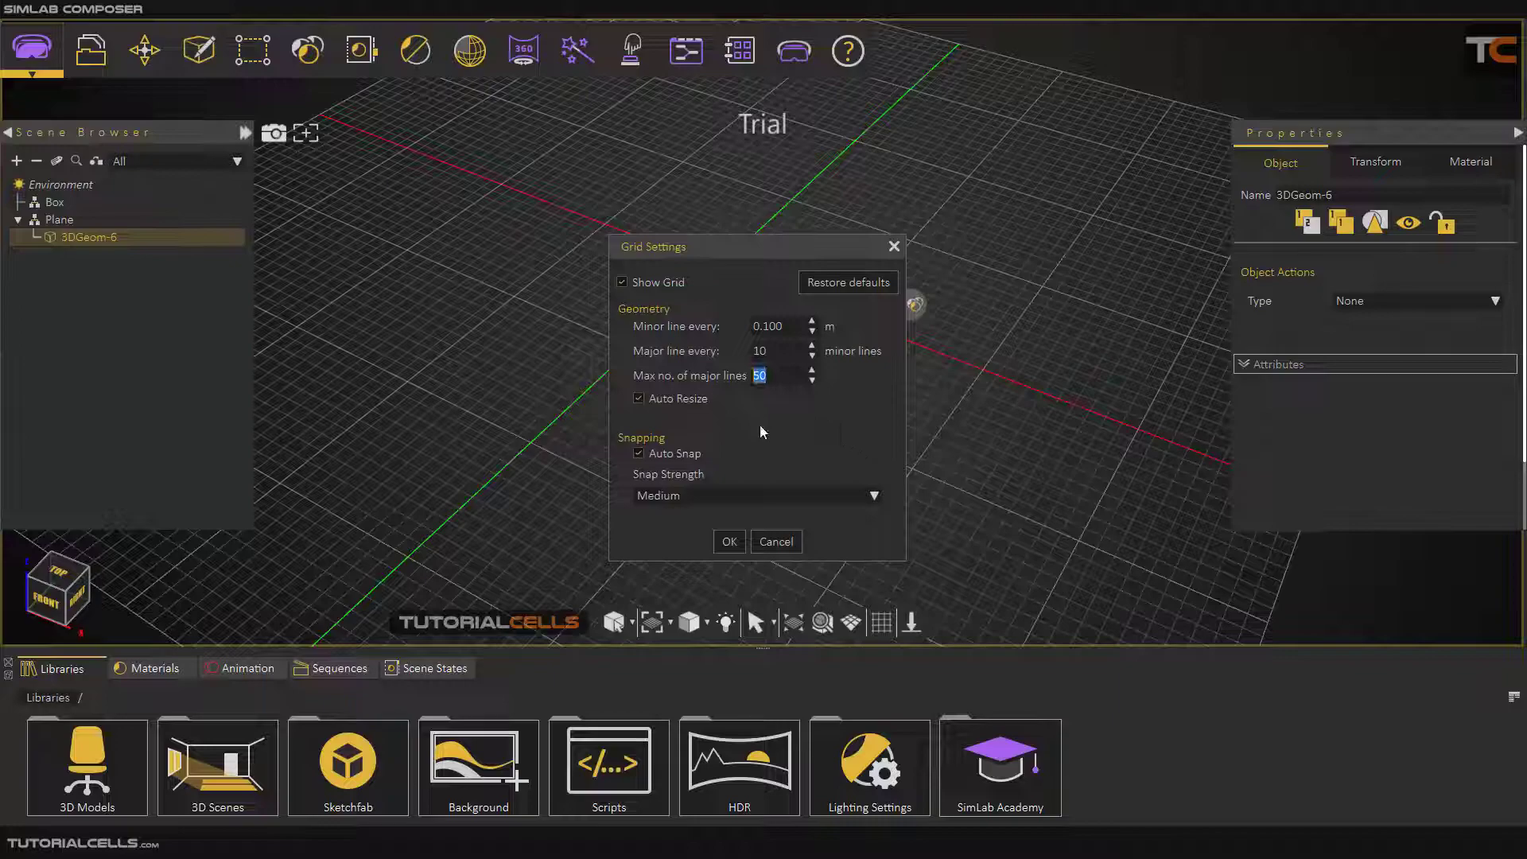
type("10")
left_click(740, 535)
middle_click_drag(741, 537, 789, 405)
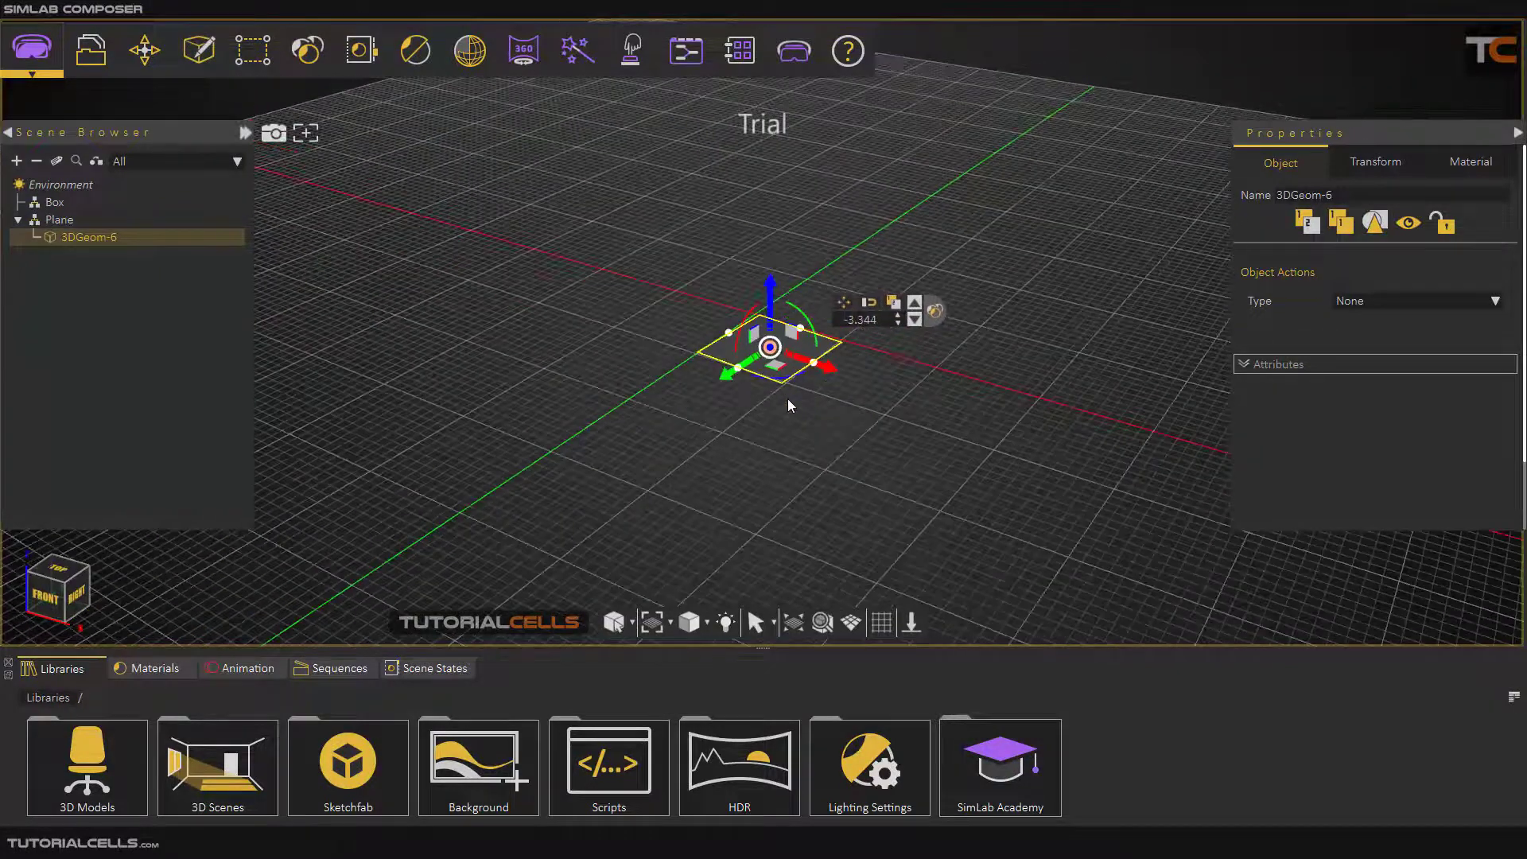
left_click(884, 620)
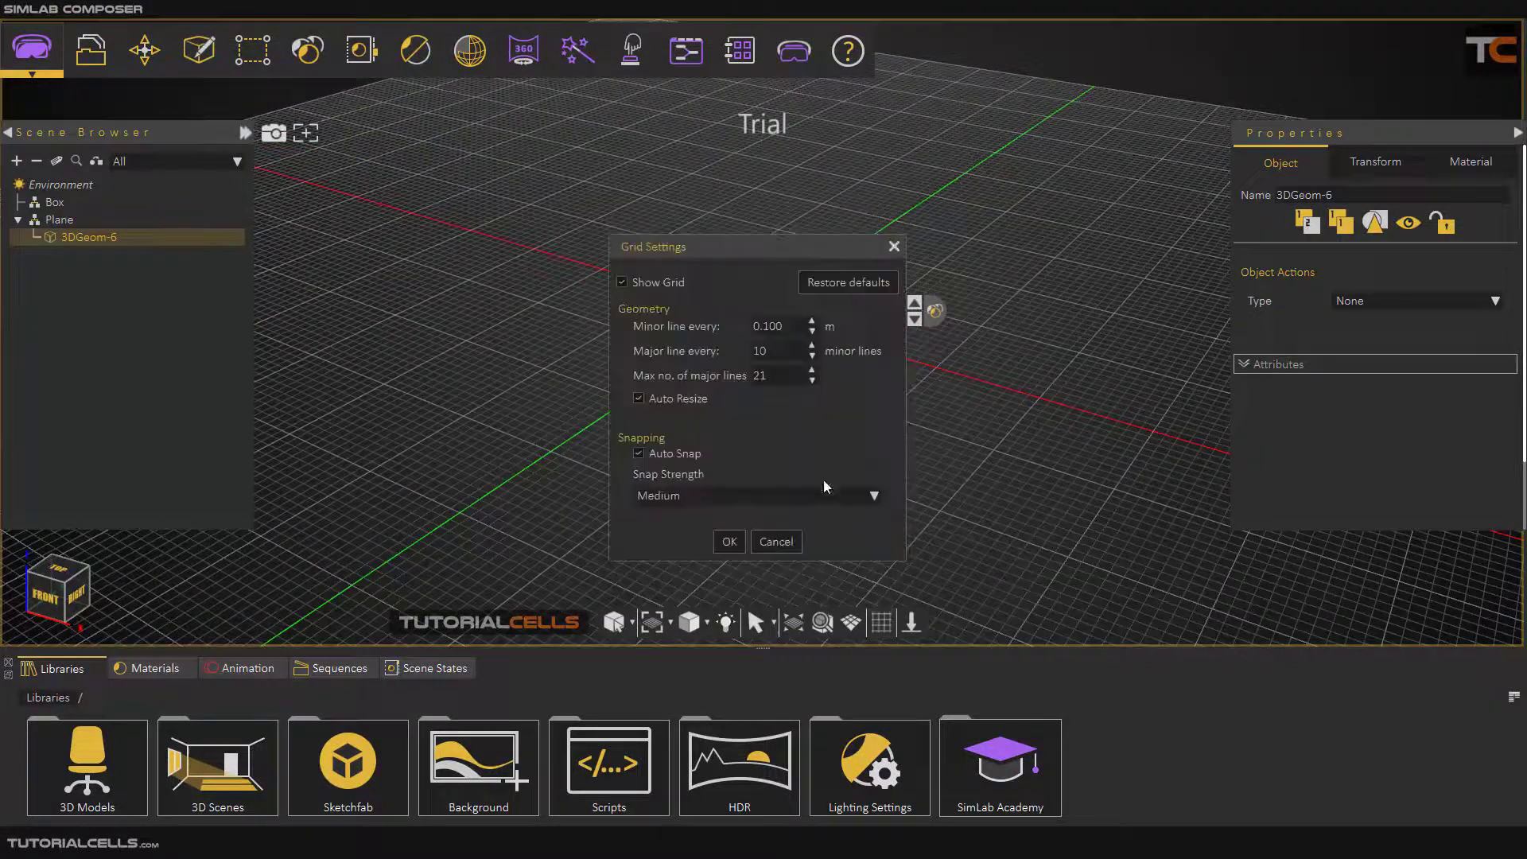
left_click(775, 542)
- Examine the extended grid around the selected plane and delete the plane's geometry
scroll(819, 499, "down", 3)
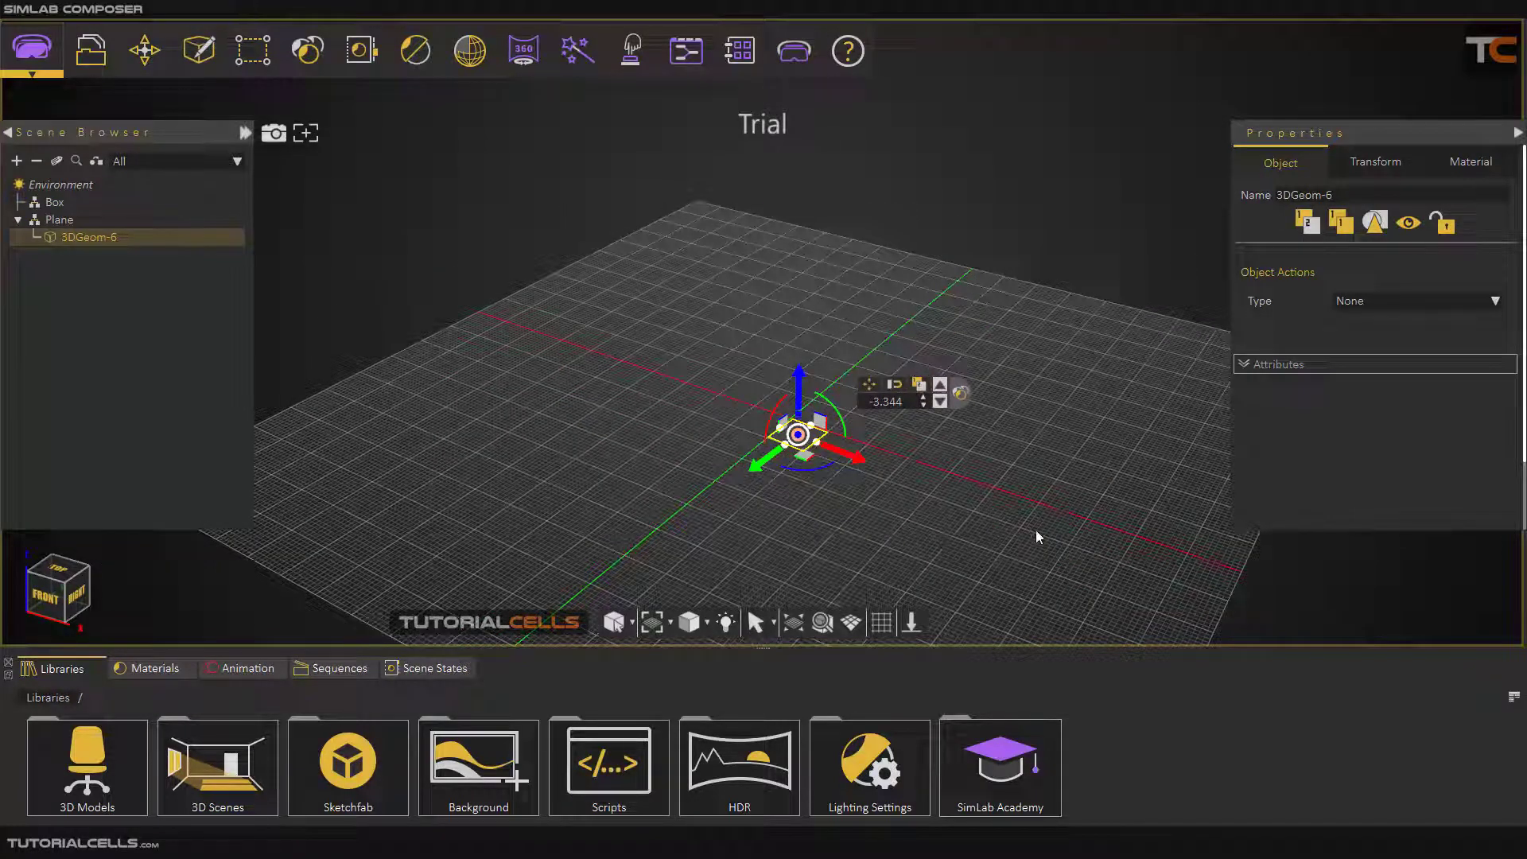
scroll(833, 481, "up", 5)
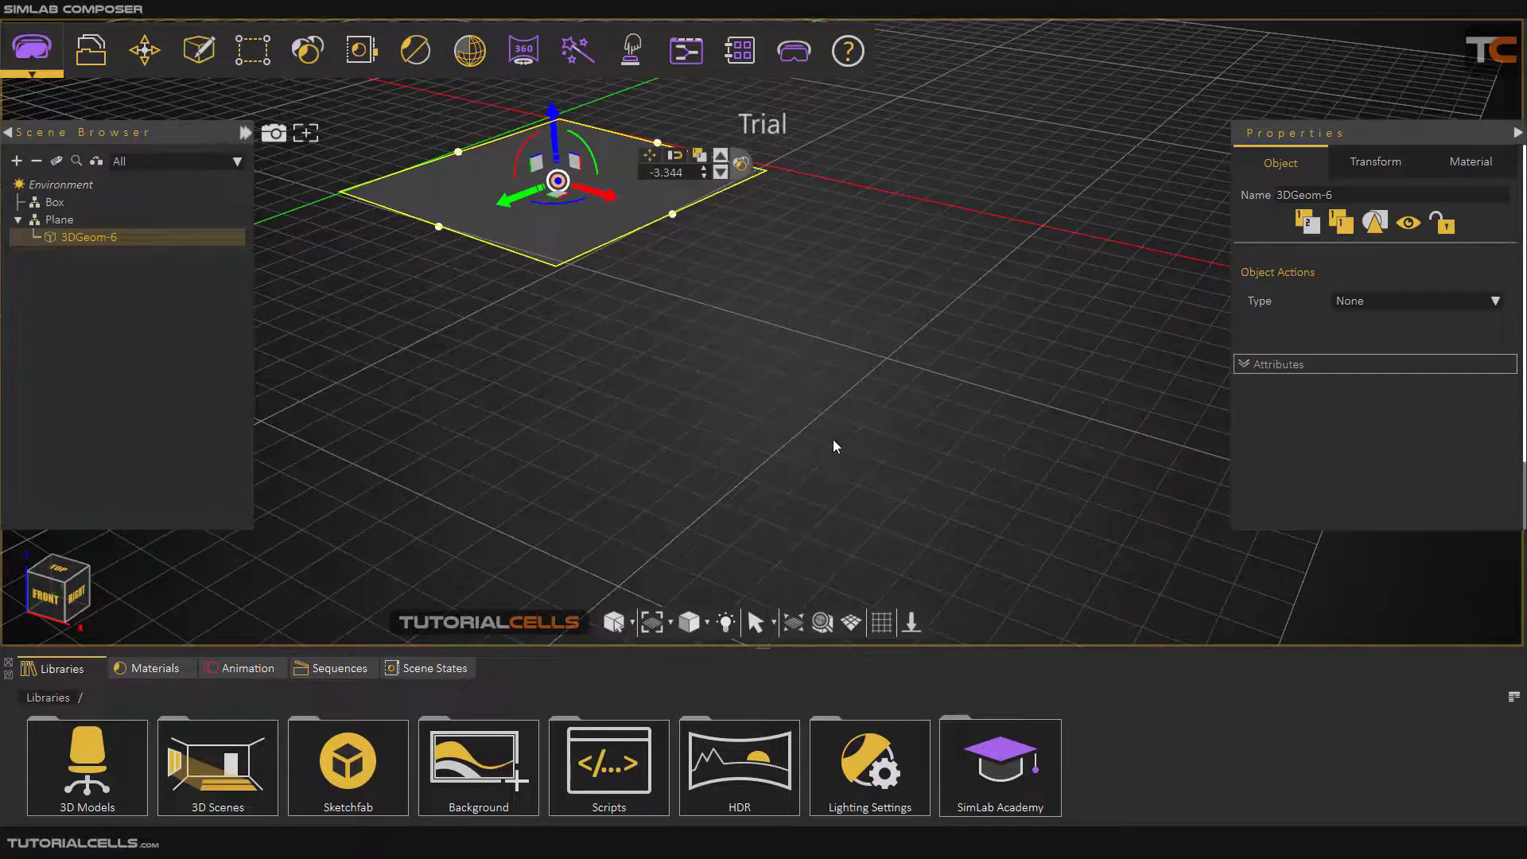
scroll(801, 435, "up", 3)
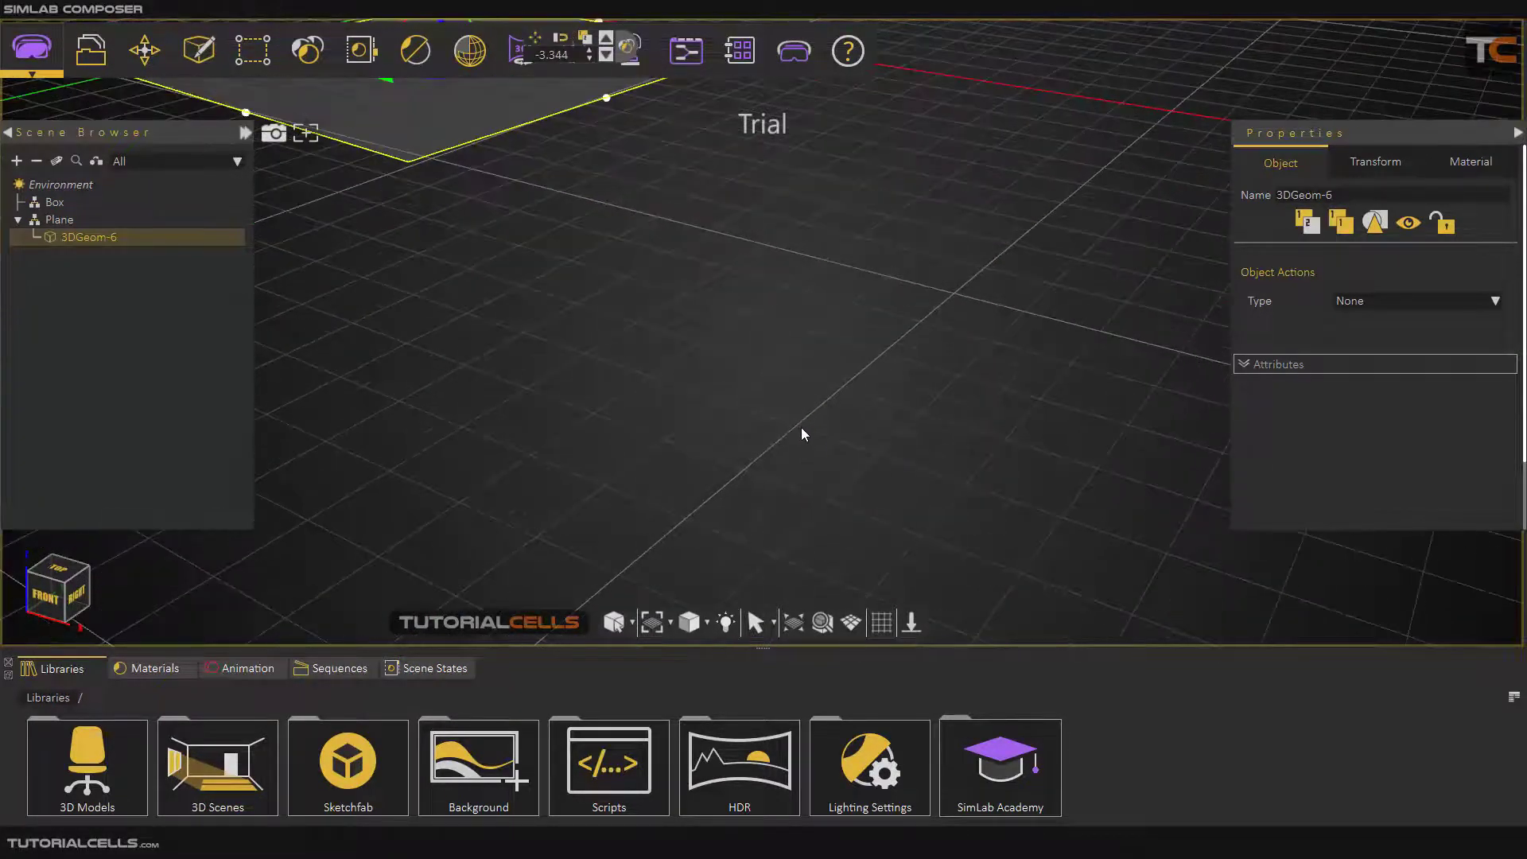
left_click_drag(832, 447, 858, 586)
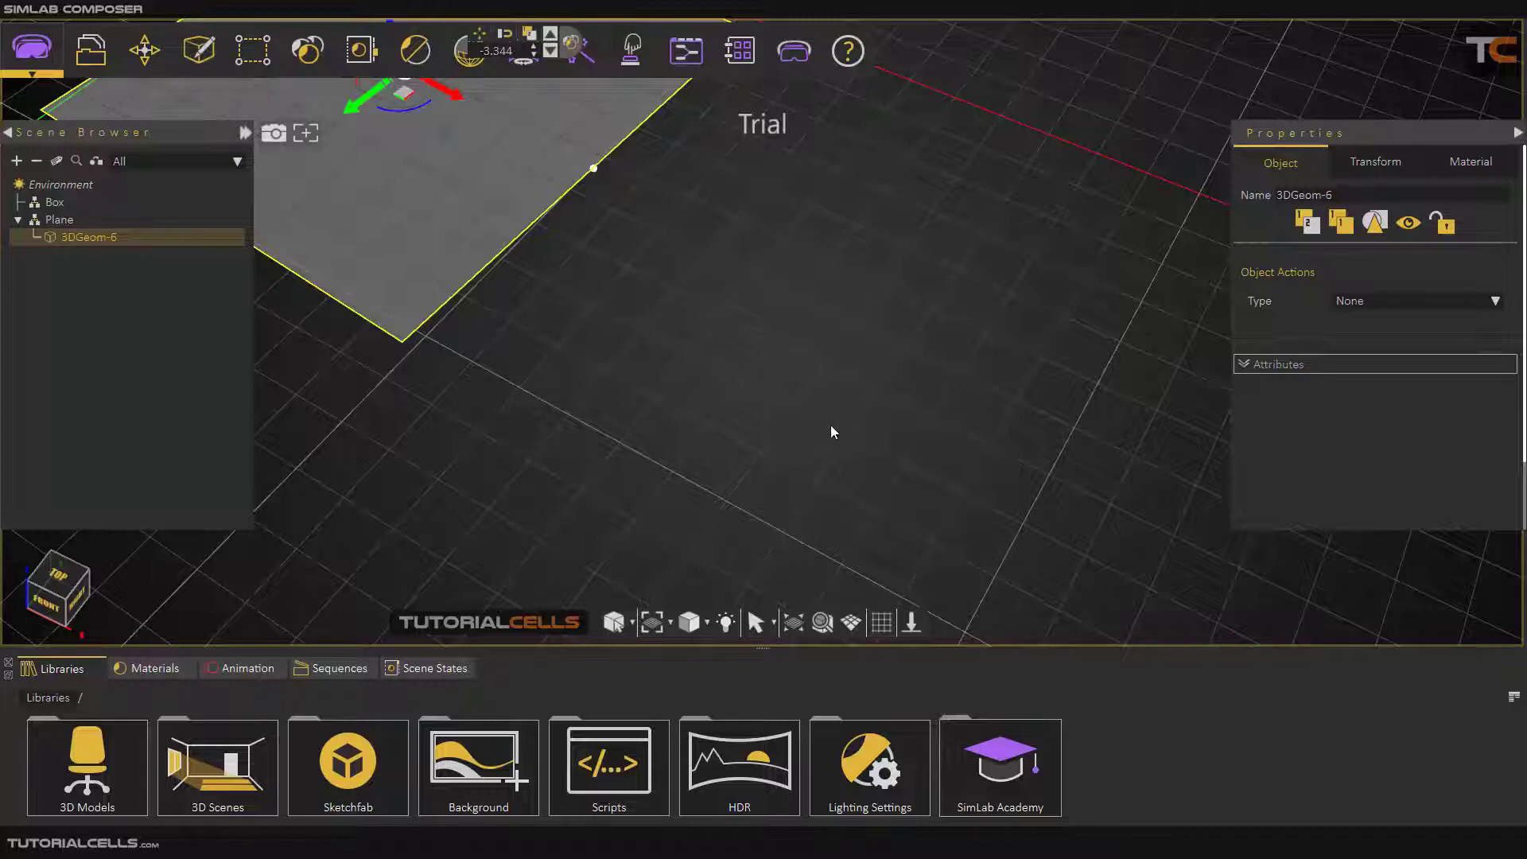
scroll(794, 407, "down", 3)
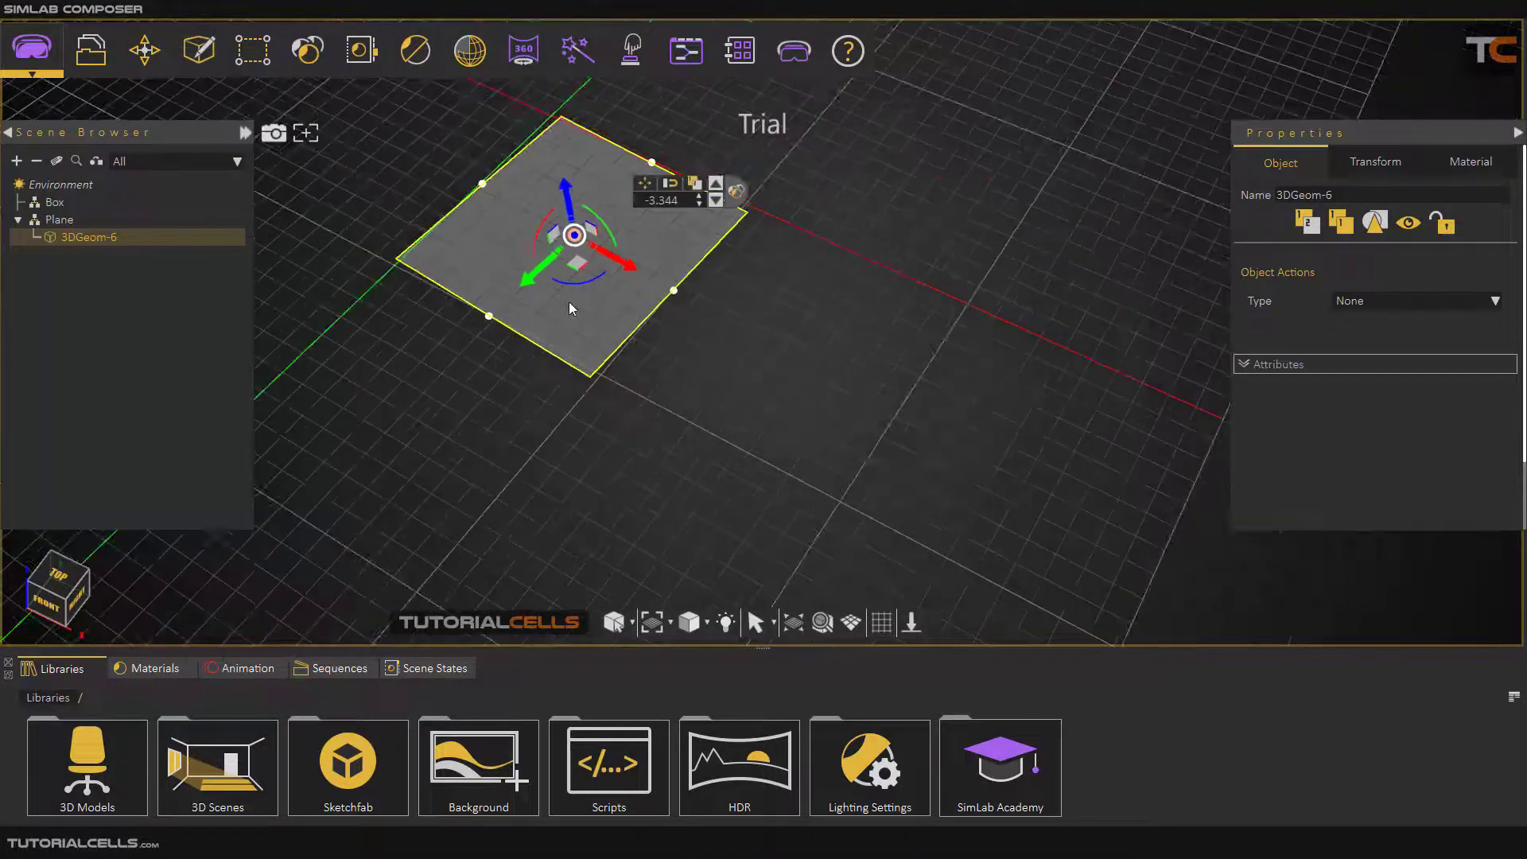
key("Delete")
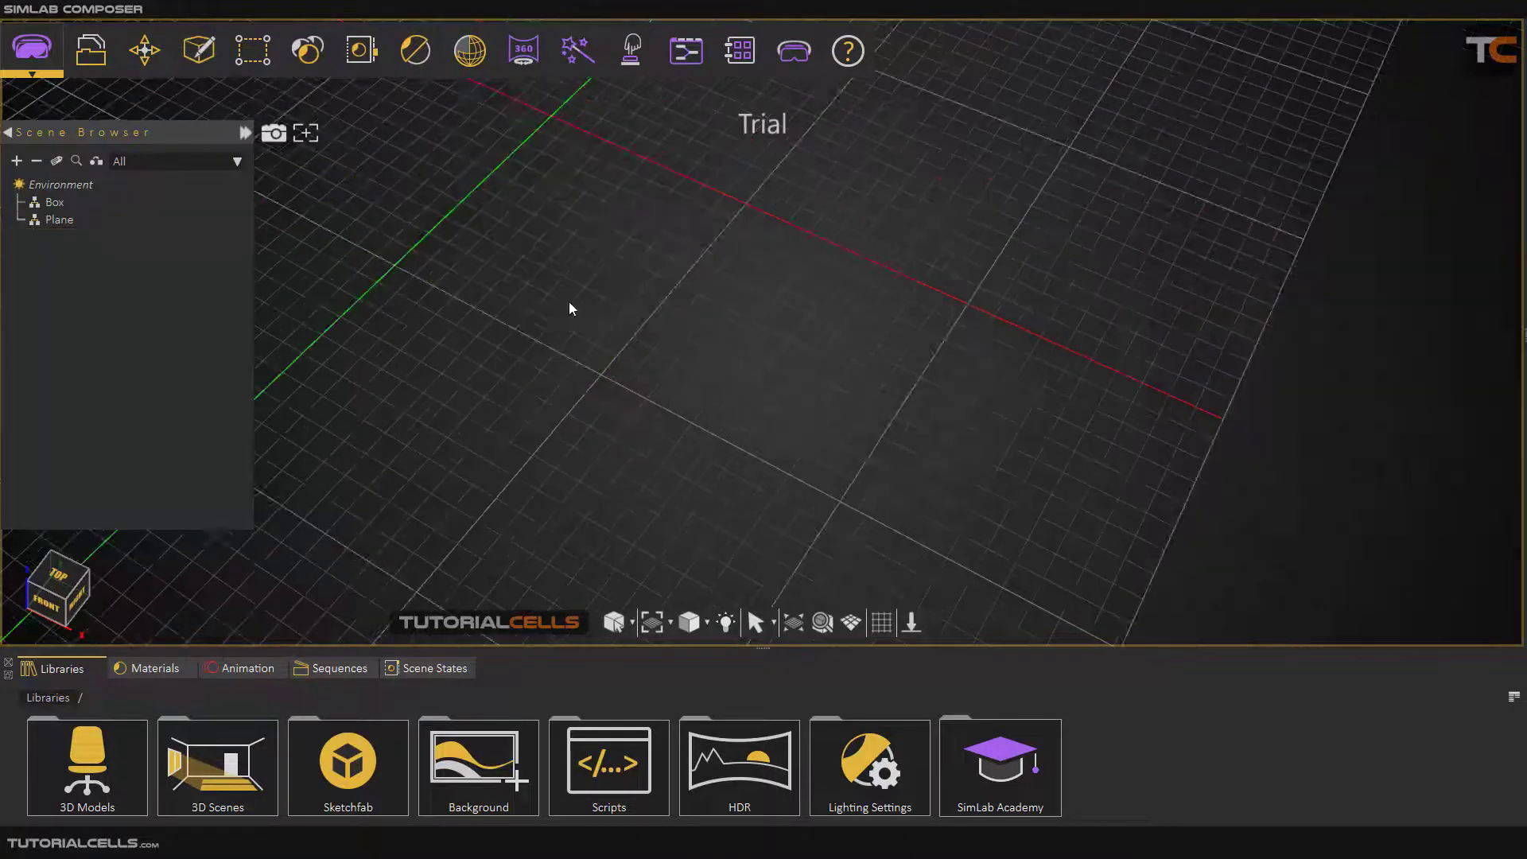
- Check the snap strength choices in the grid settings and accept the settings with Medium strength
left_click(881, 622)
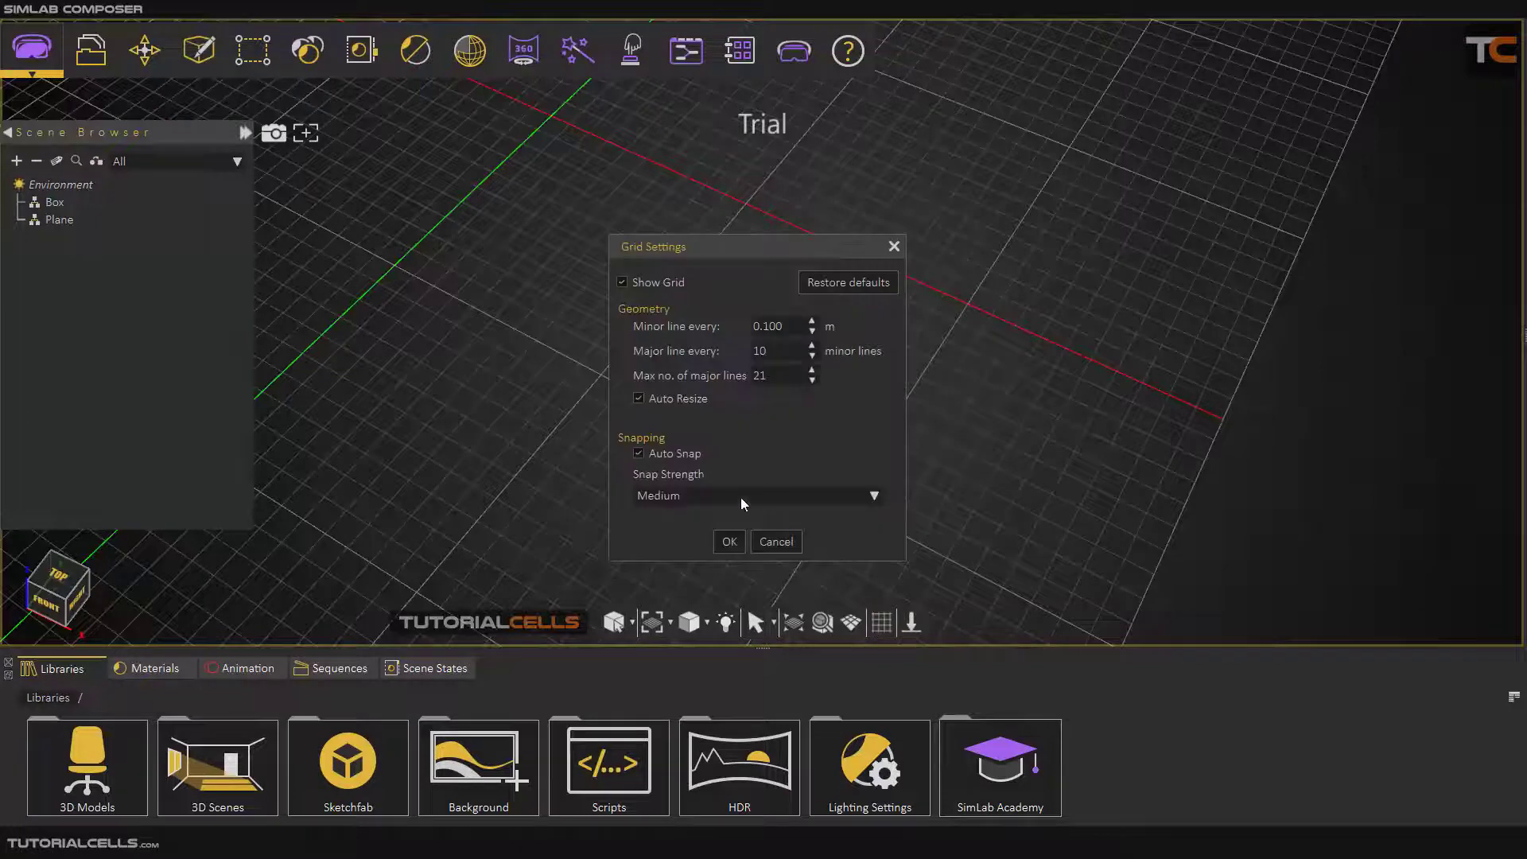
left_click(692, 495)
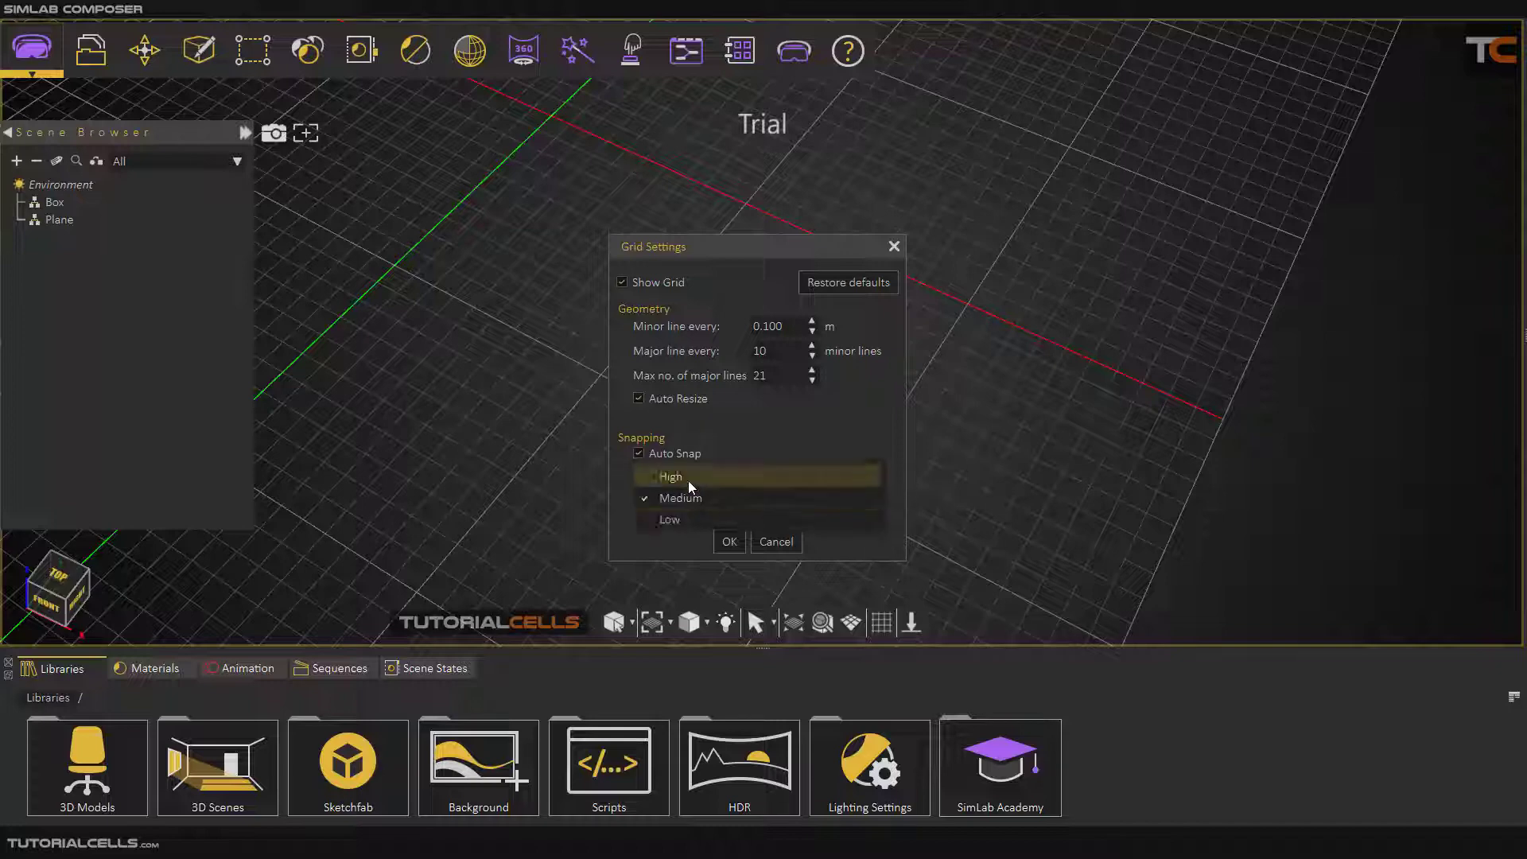
left_click(673, 547)
left_click(716, 542)
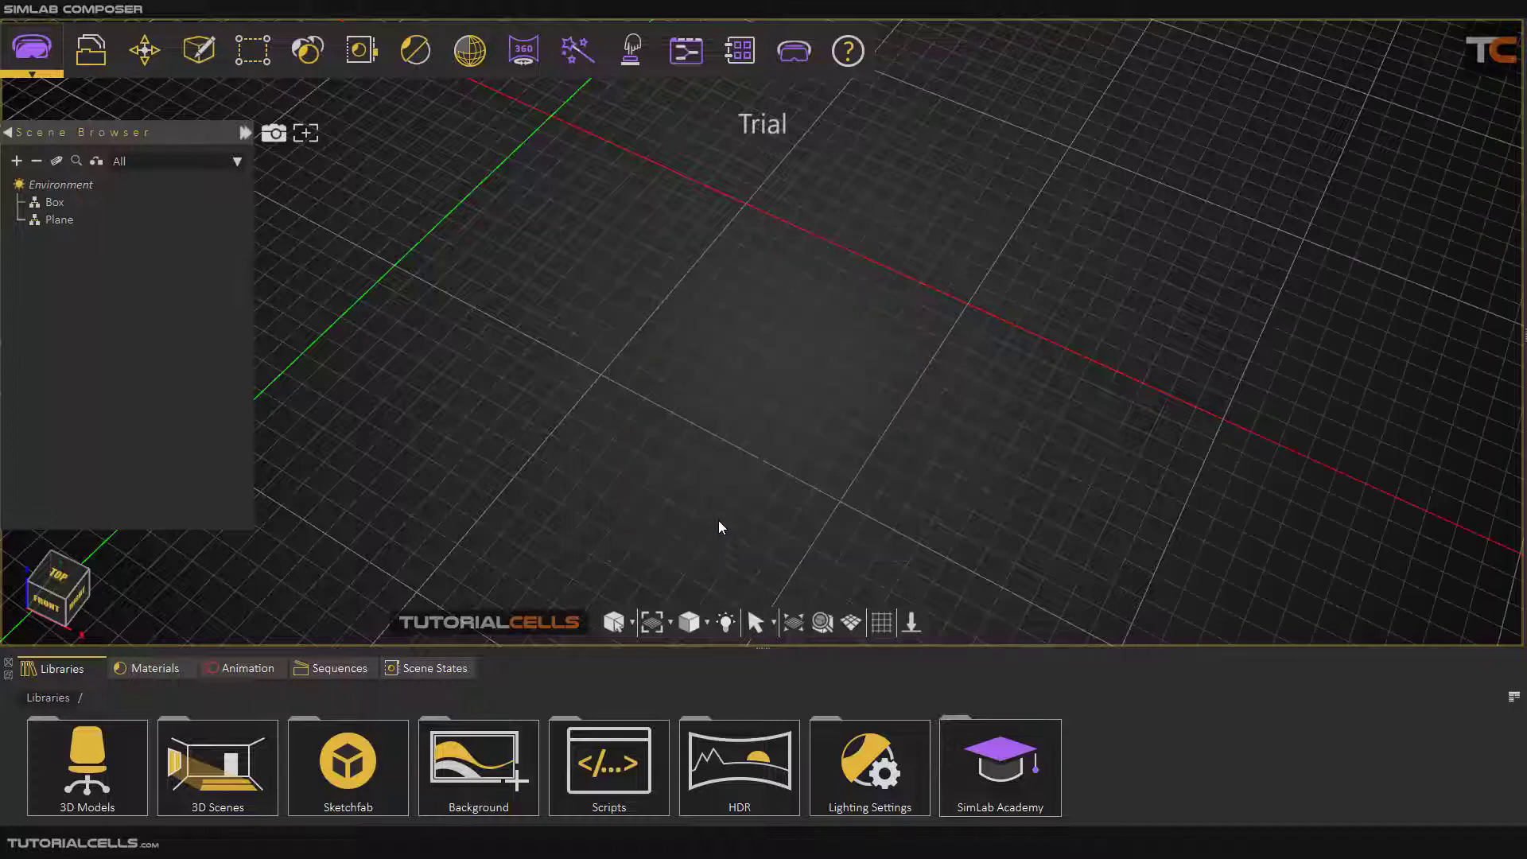
- Begin a path whose points are picked on a plane, using the ground grid as that plane
scroll(803, 517, "up", 3)
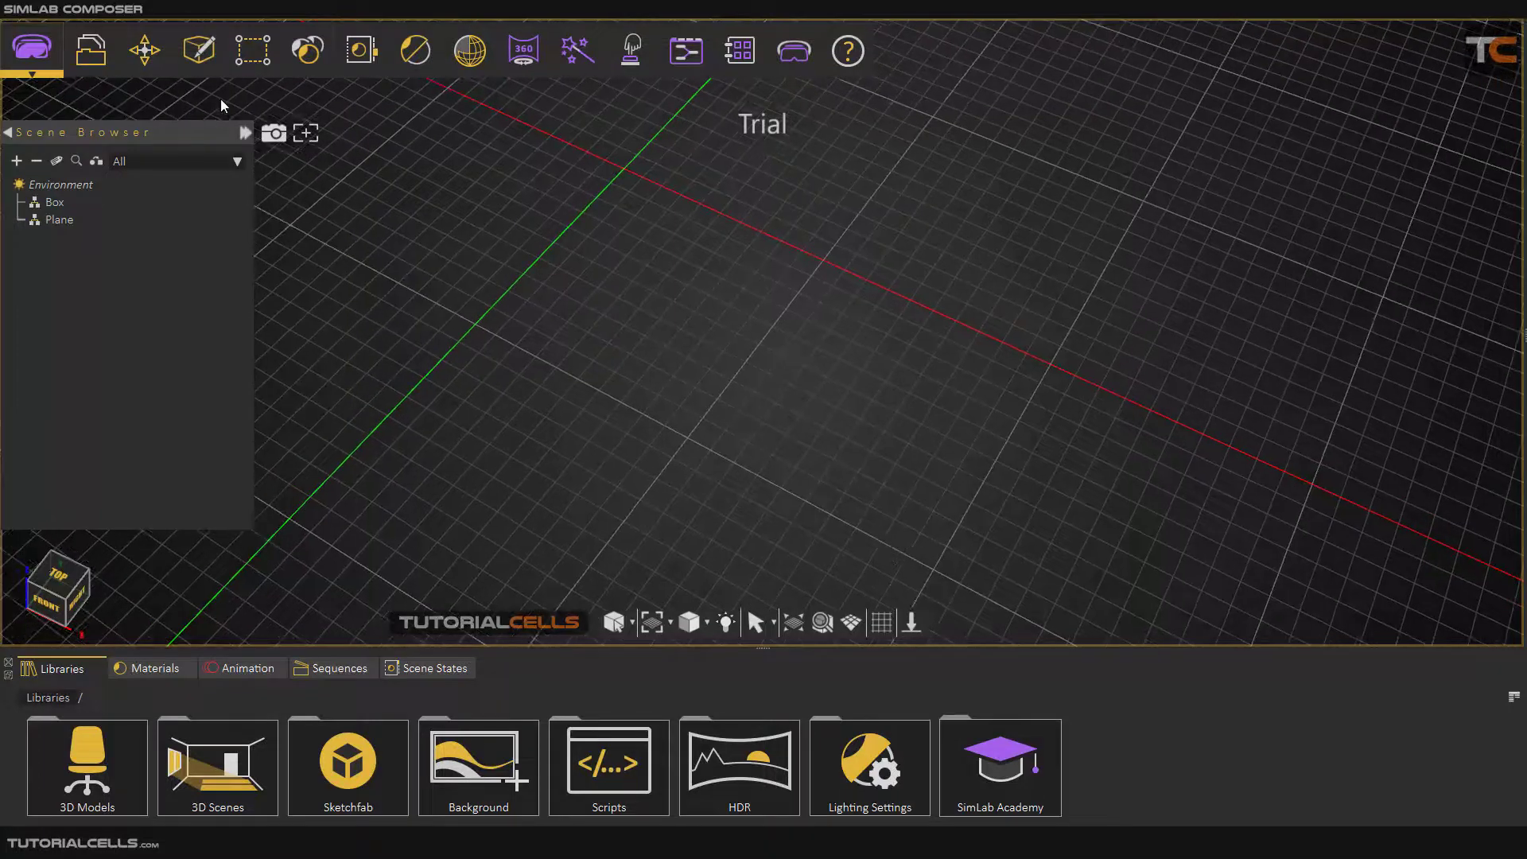
left_click(198, 50)
mouse_move(229, 163)
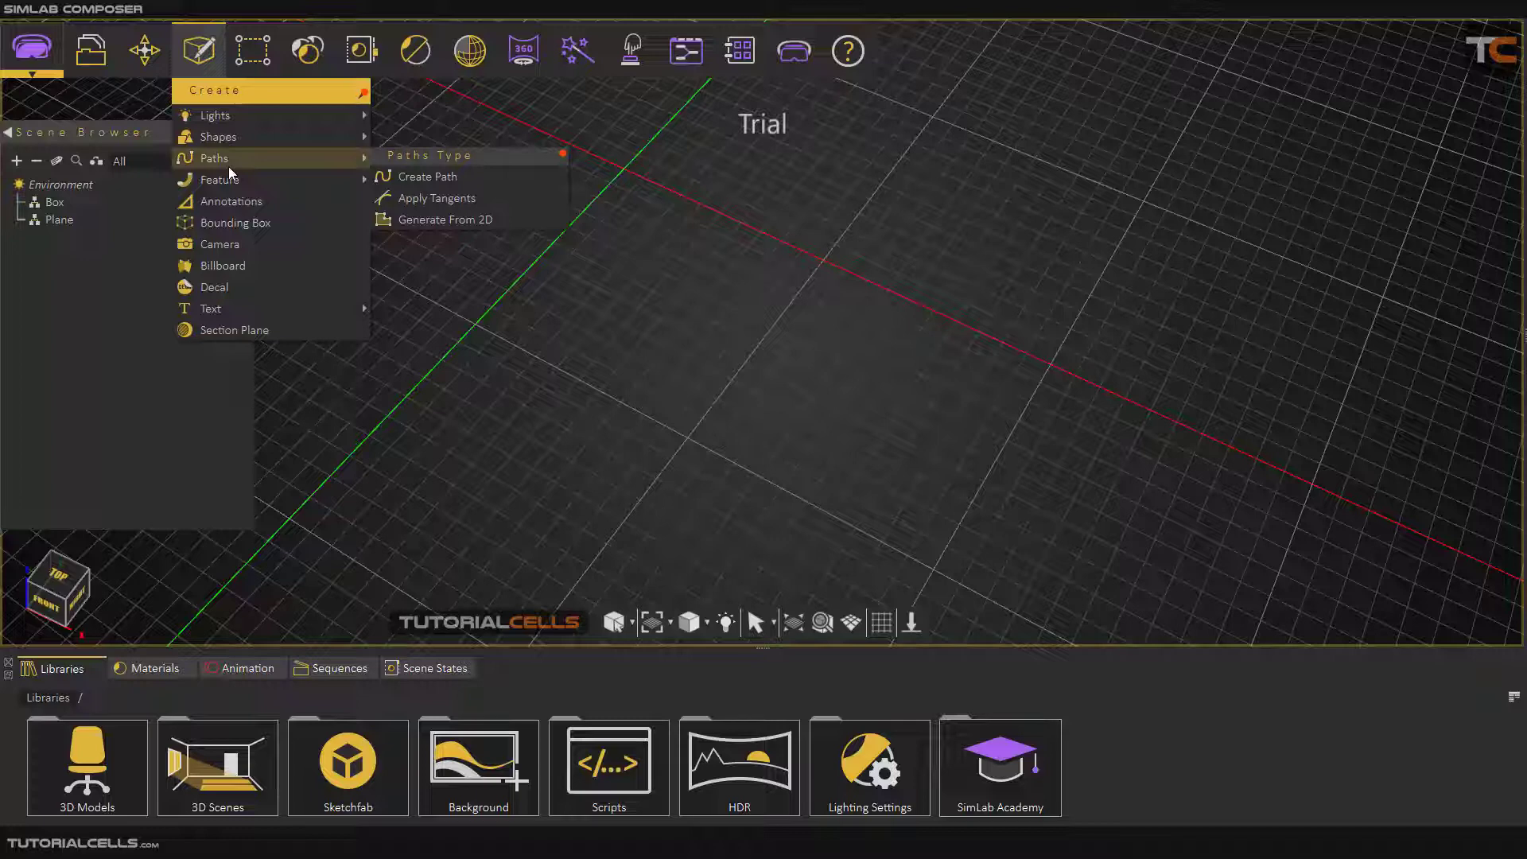
left_click(414, 180)
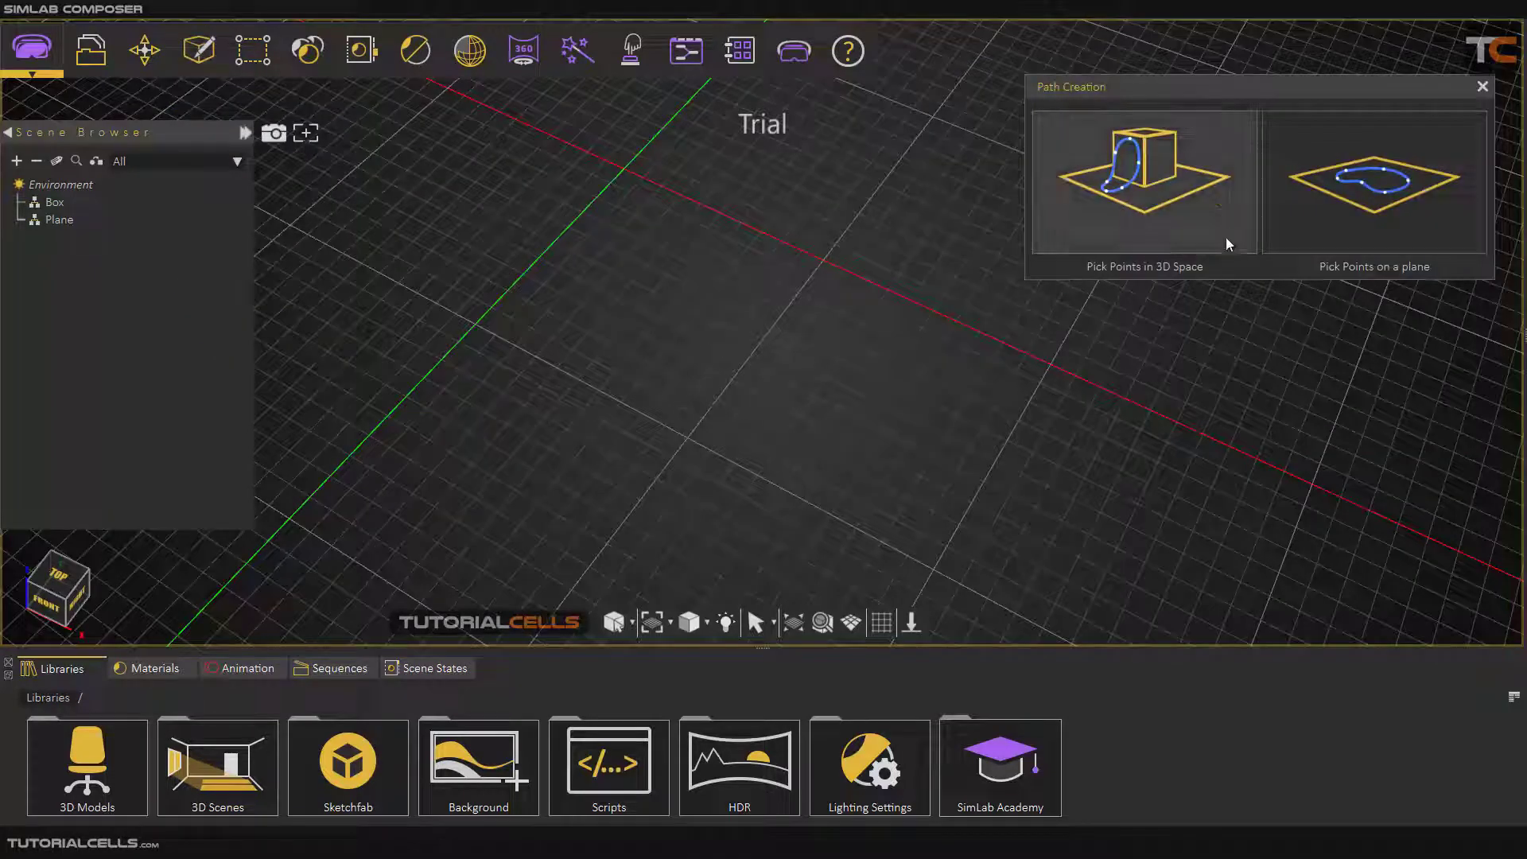
left_click(1323, 208)
left_click(807, 356)
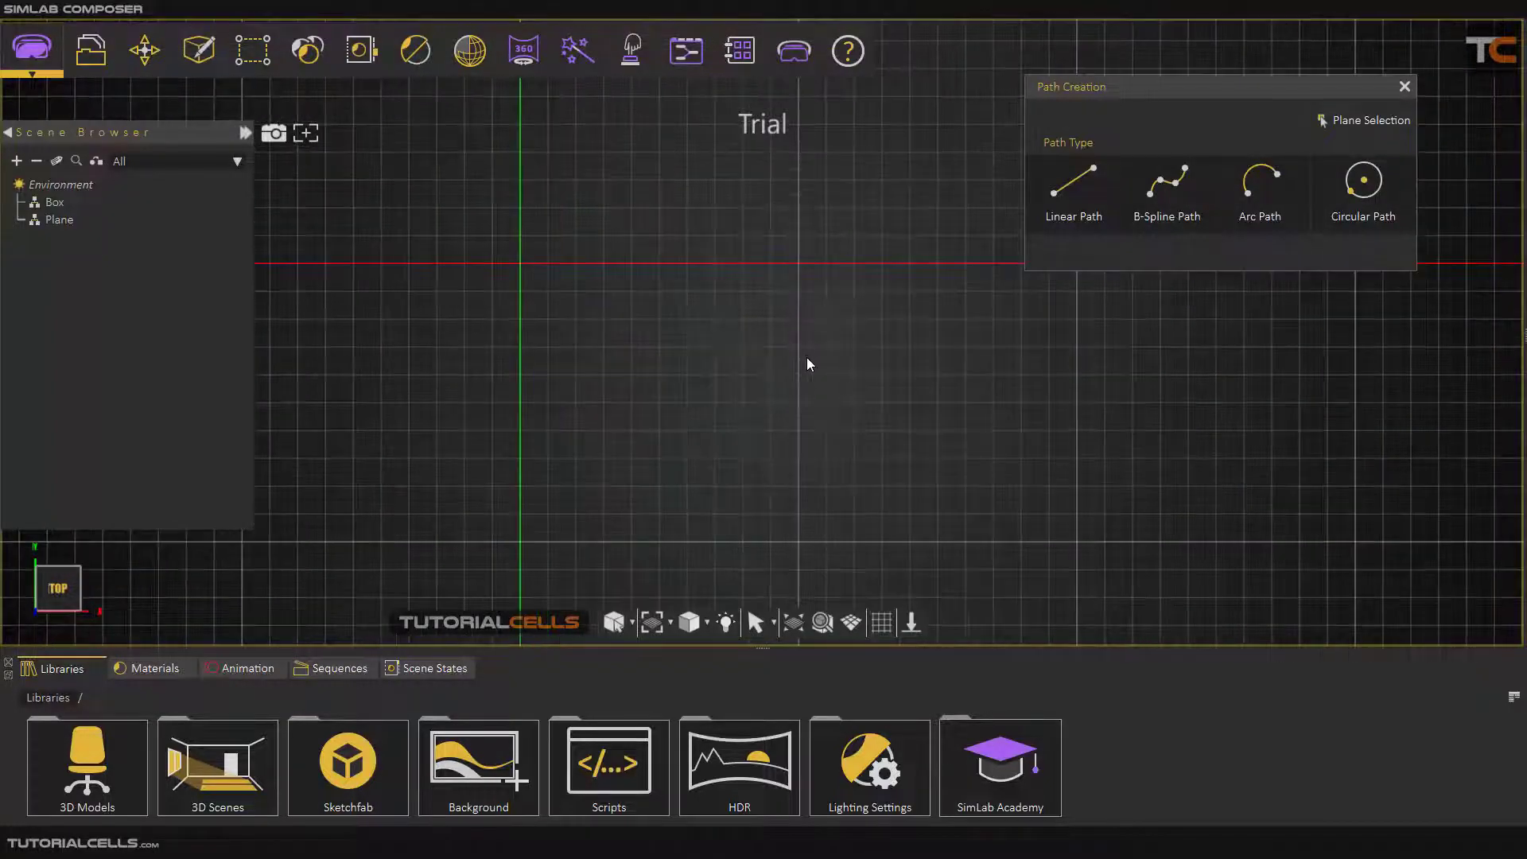
- Draw a closed B-spline path snapped to four grid intersections, each one minor cell from a common centre
left_click(1161, 218)
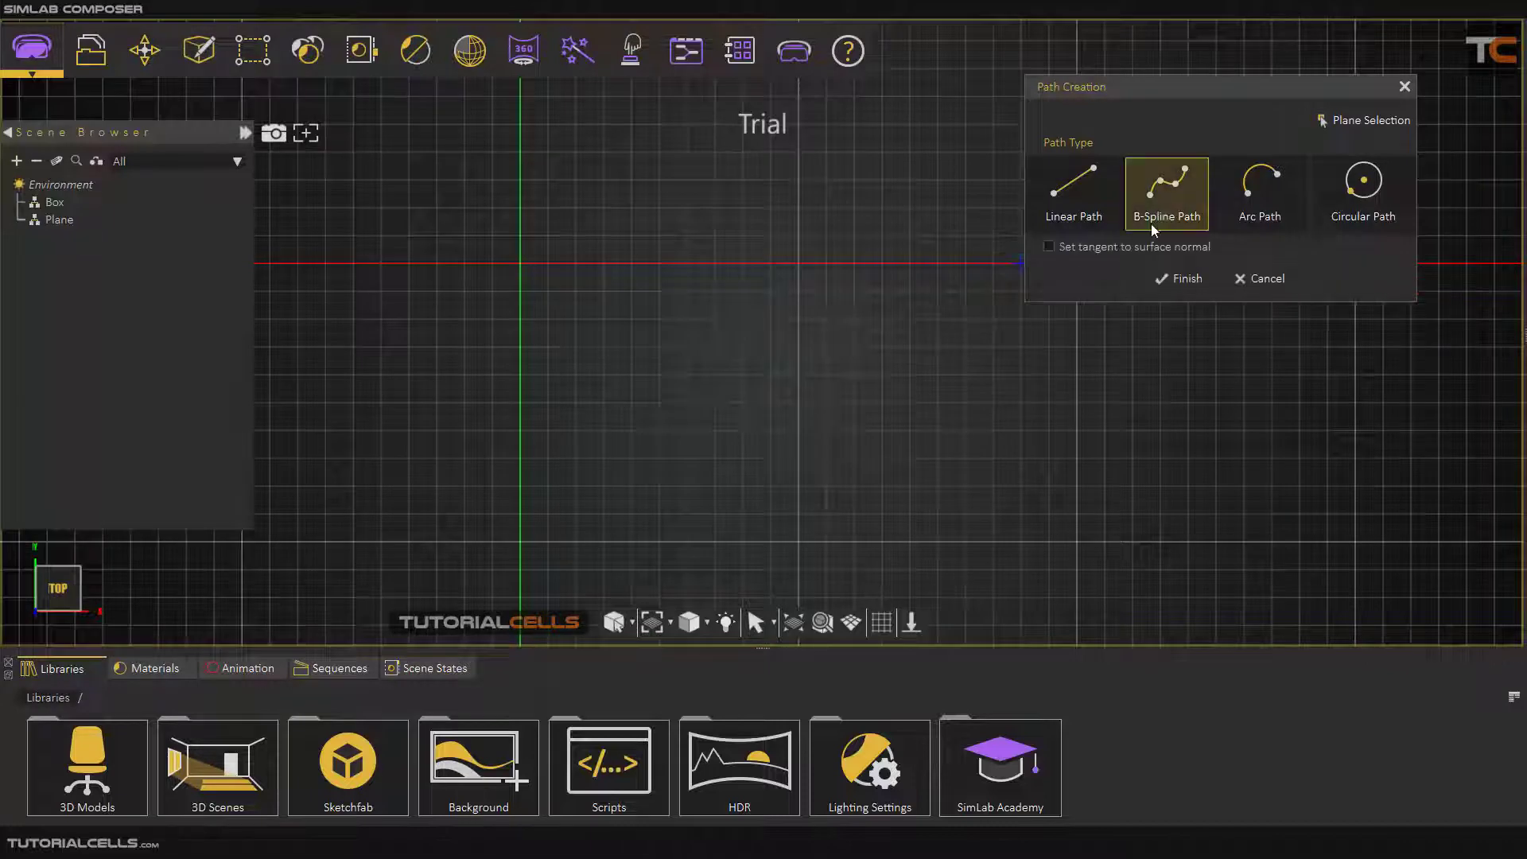
scroll(781, 366, "up", 4)
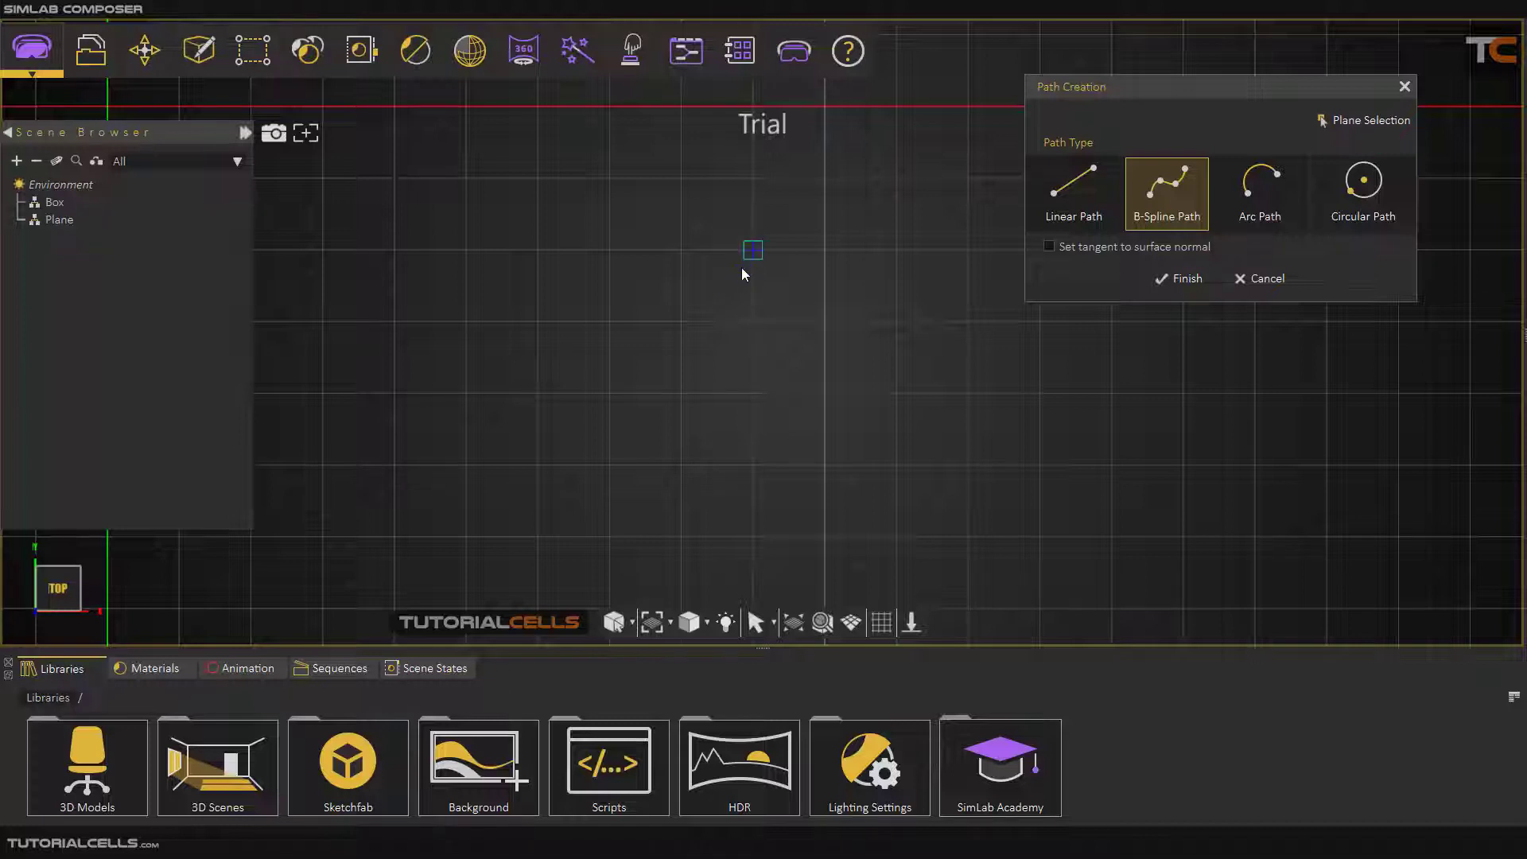
scroll(742, 269, "up", 1)
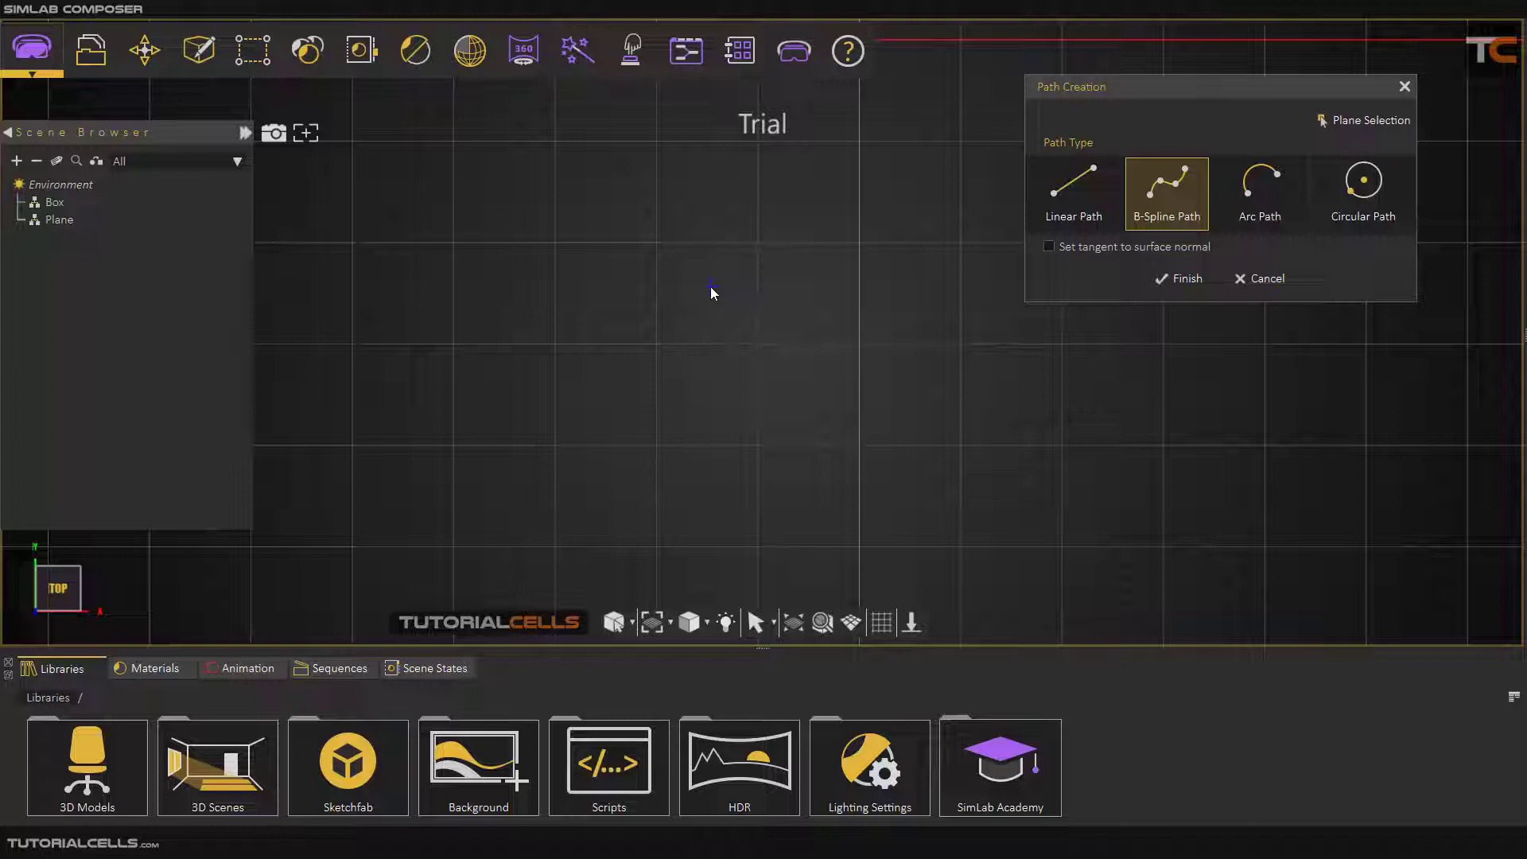
left_click(757, 244)
left_click(656, 344)
left_click(554, 243)
left_click(656, 142)
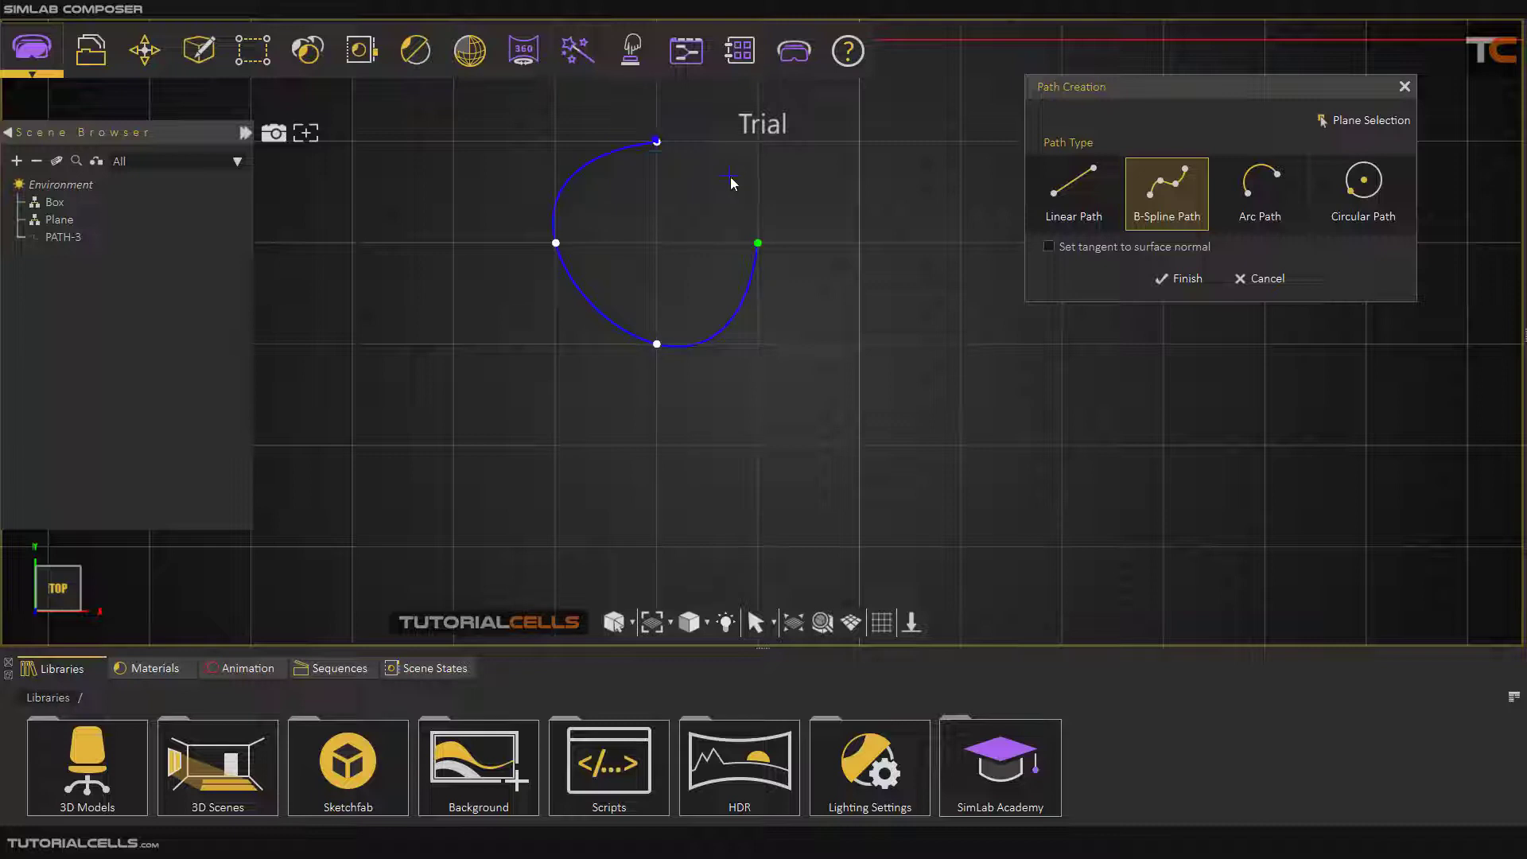
left_click(757, 242)
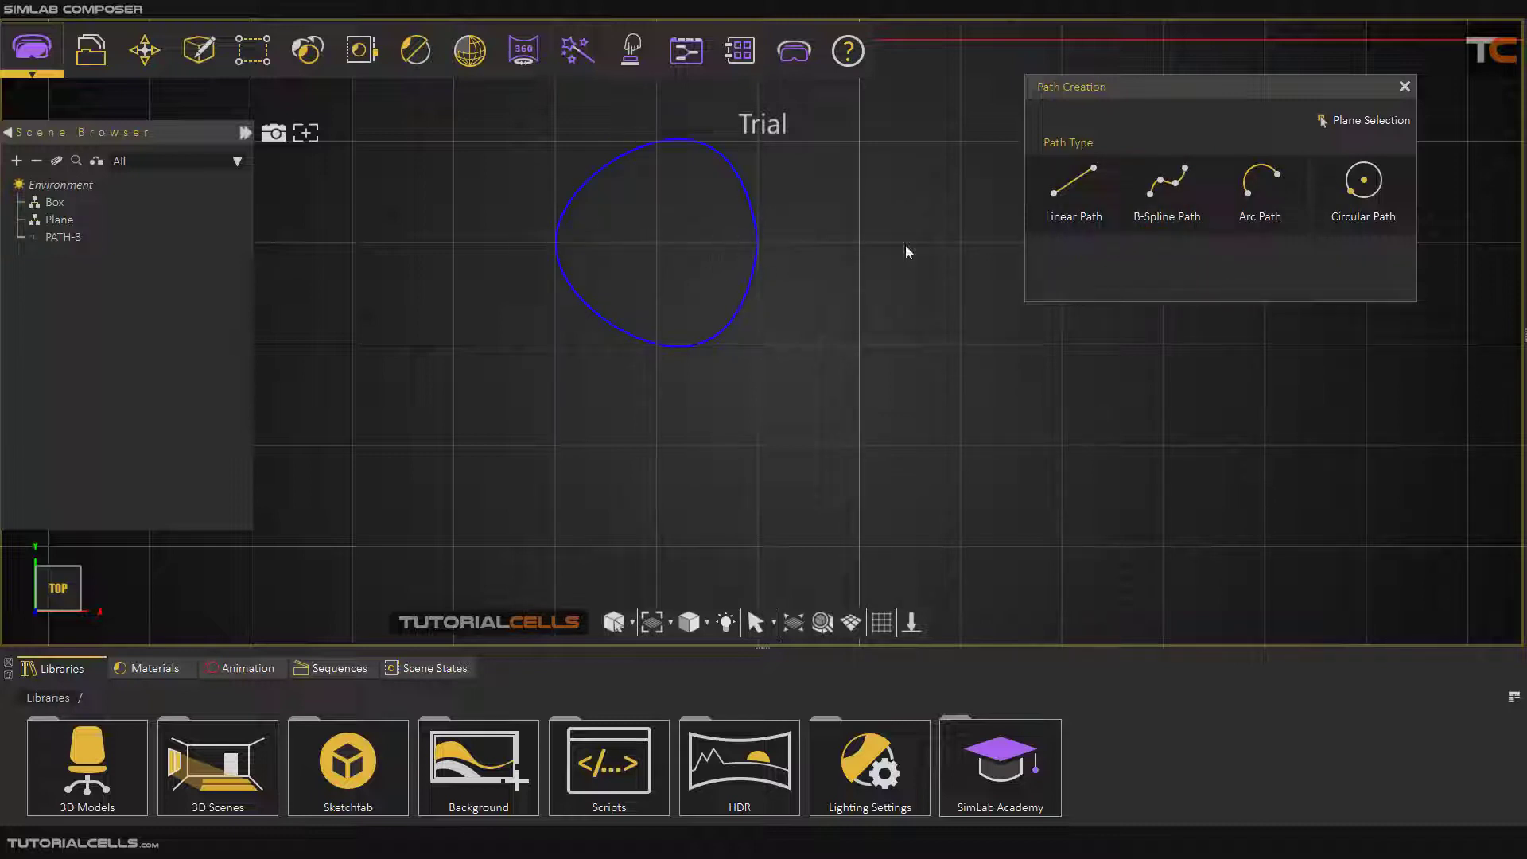
- Try to draw a semicircular arc path between two grid intersections two minor cells apart, and leave path creation
left_click(1258, 190)
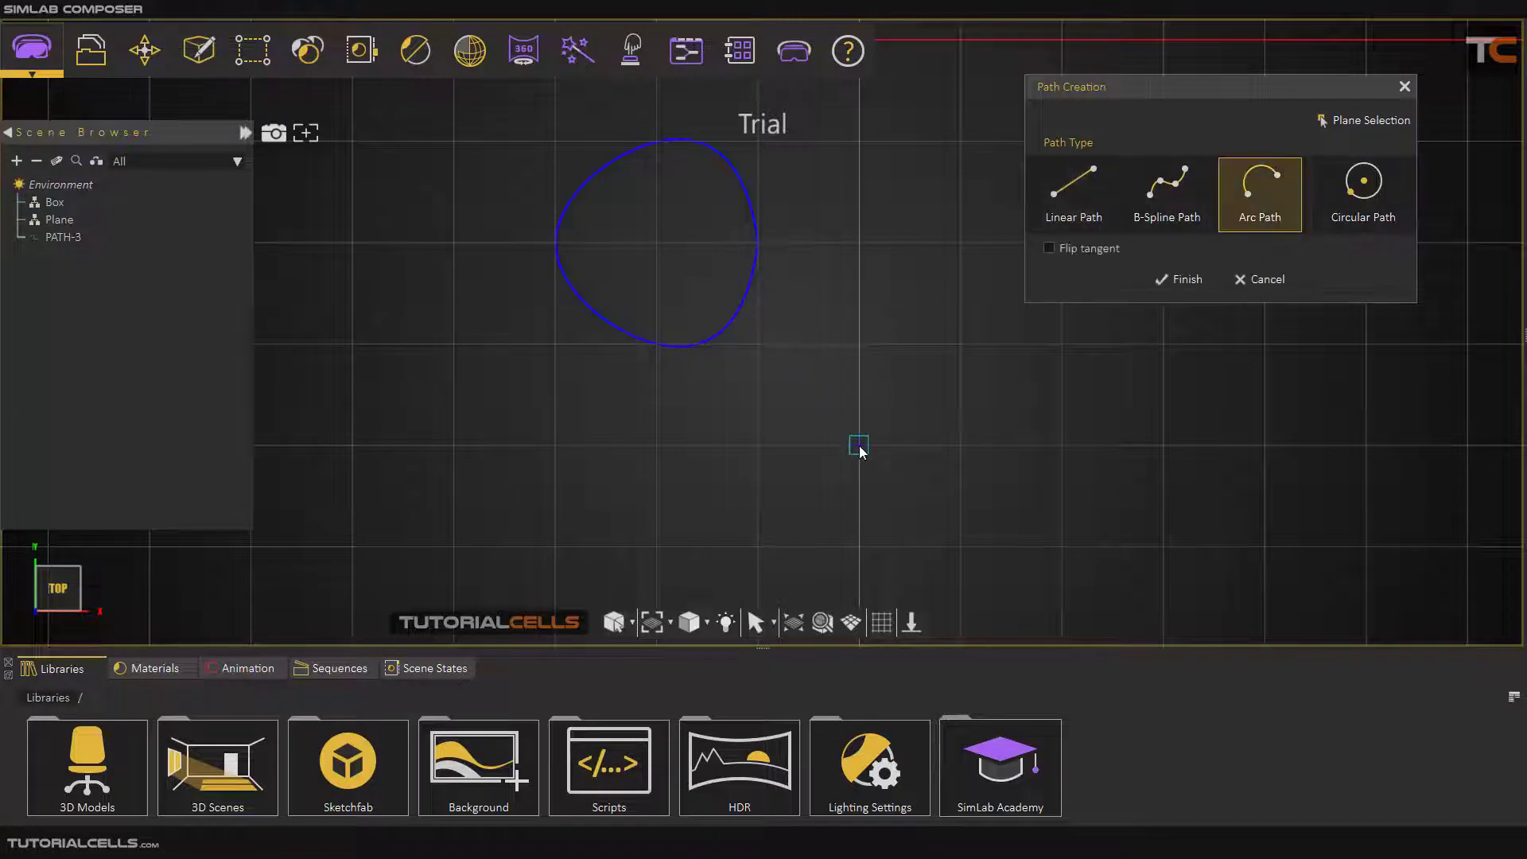
left_click(1060, 446)
left_click(861, 445)
scroll(847, 442, "down", 2)
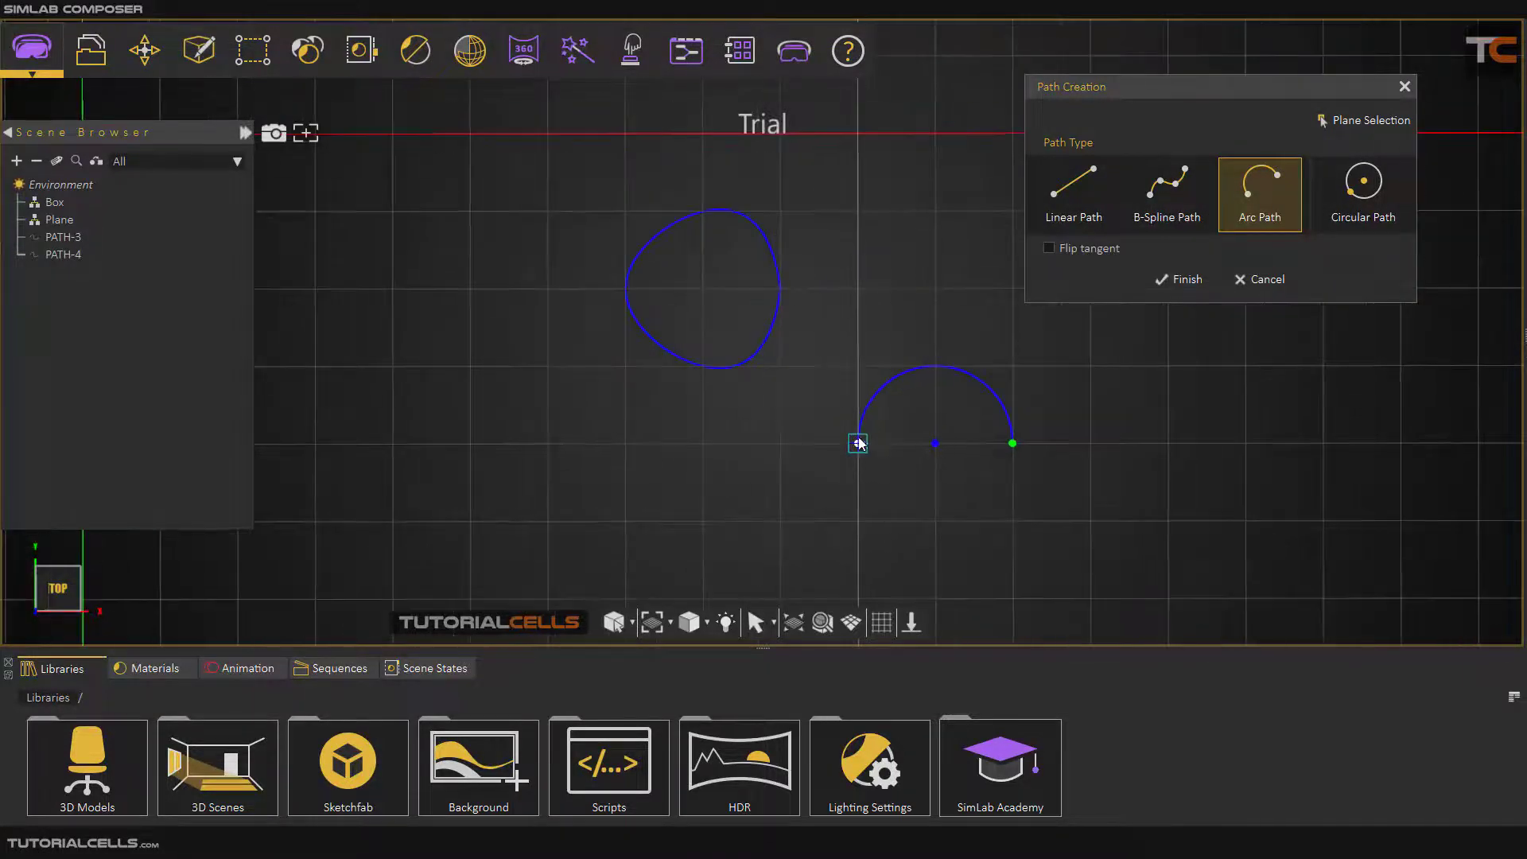
middle_click_drag(851, 442, 644, 411)
scroll(644, 412, "down", 1)
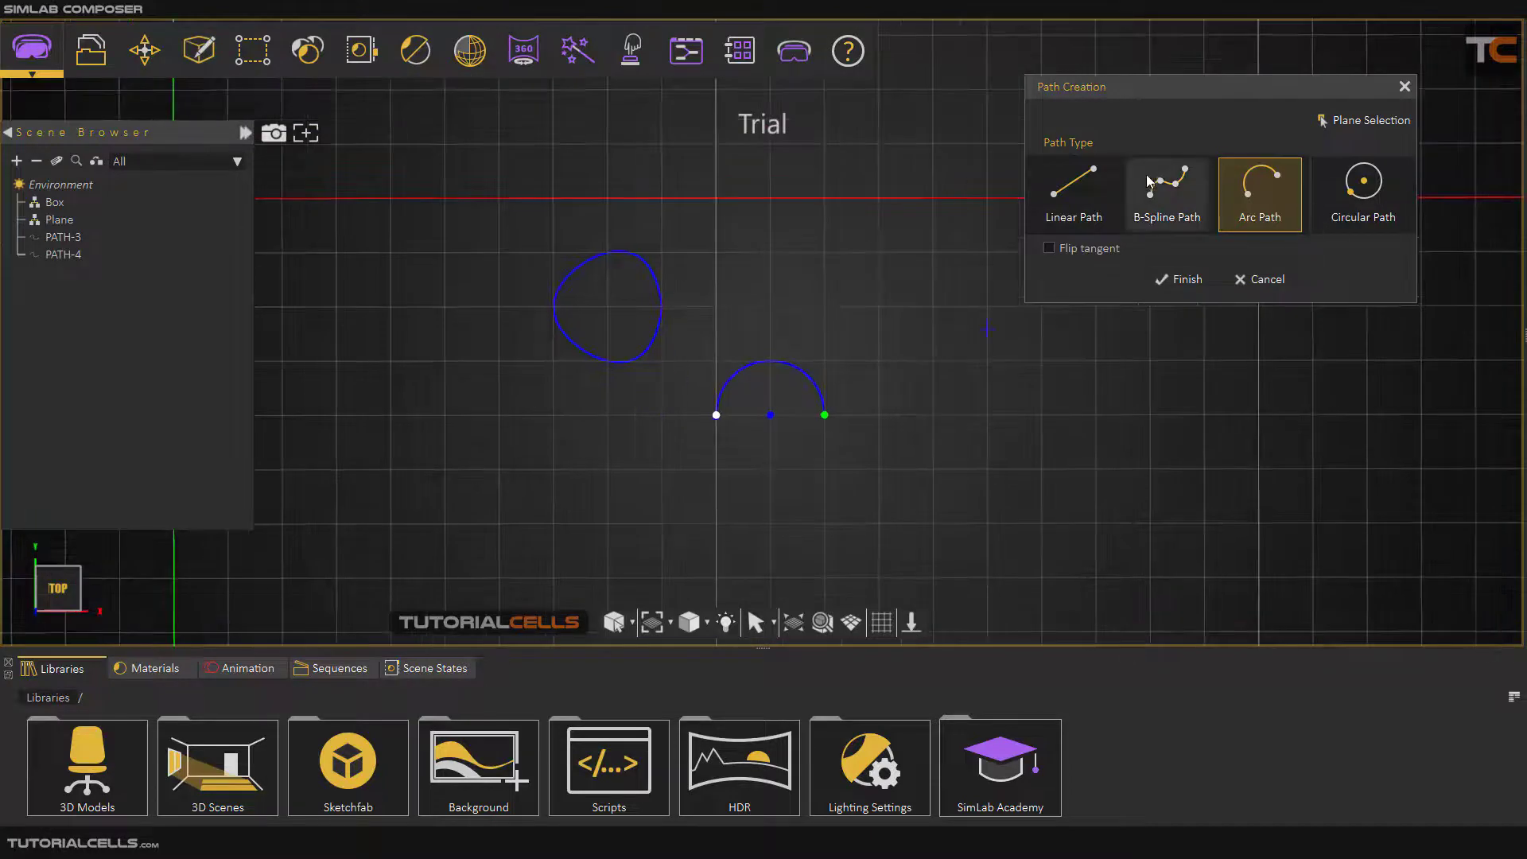
left_click(1403, 86)
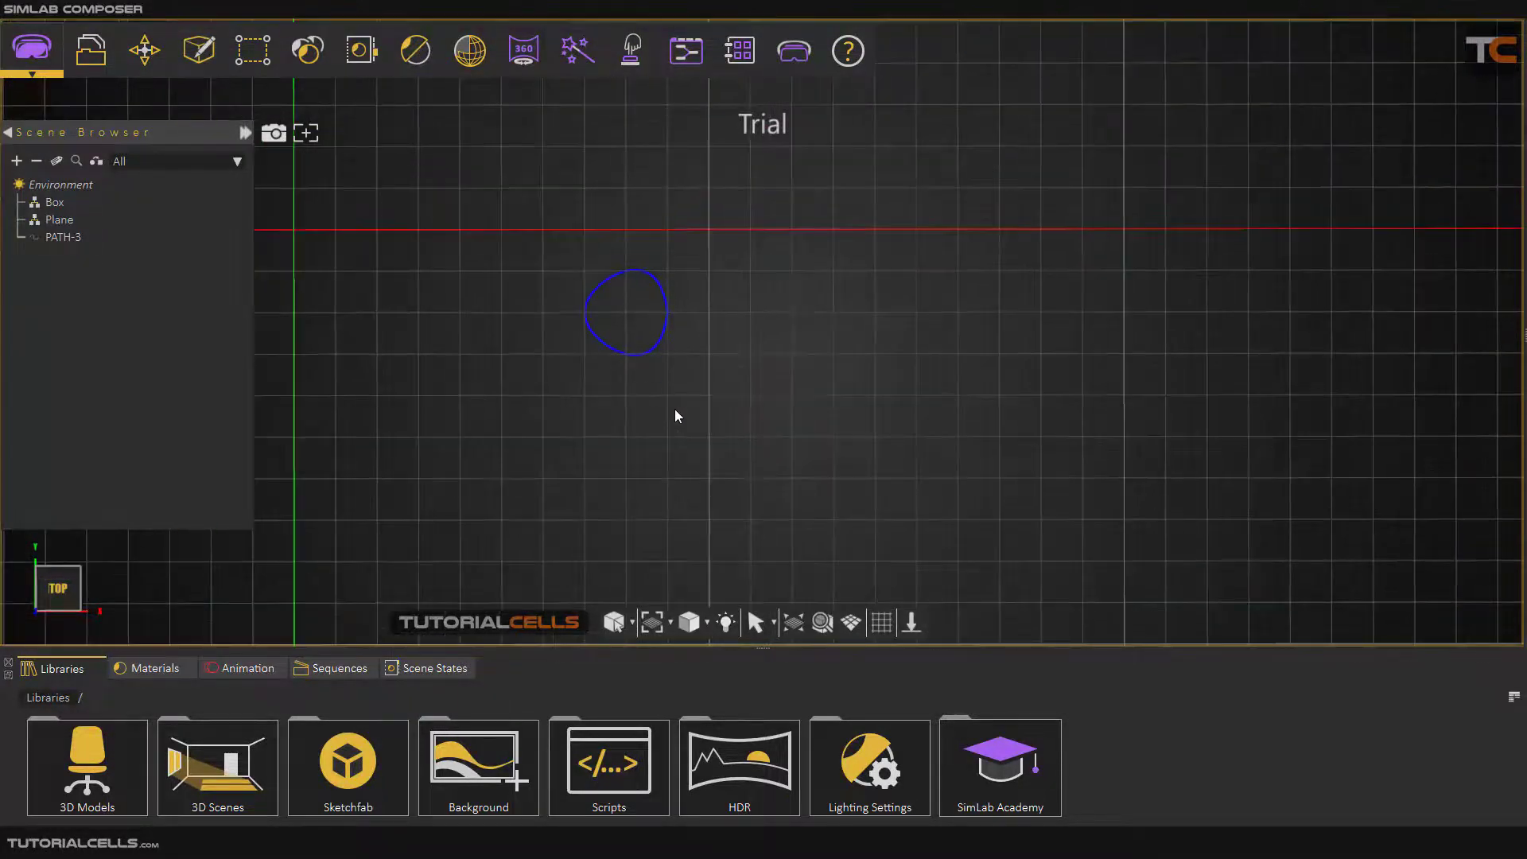
- Review the Auto Snap and snap strength options in the grid settings without changing them
middle_click_drag(675, 416, 745, 438)
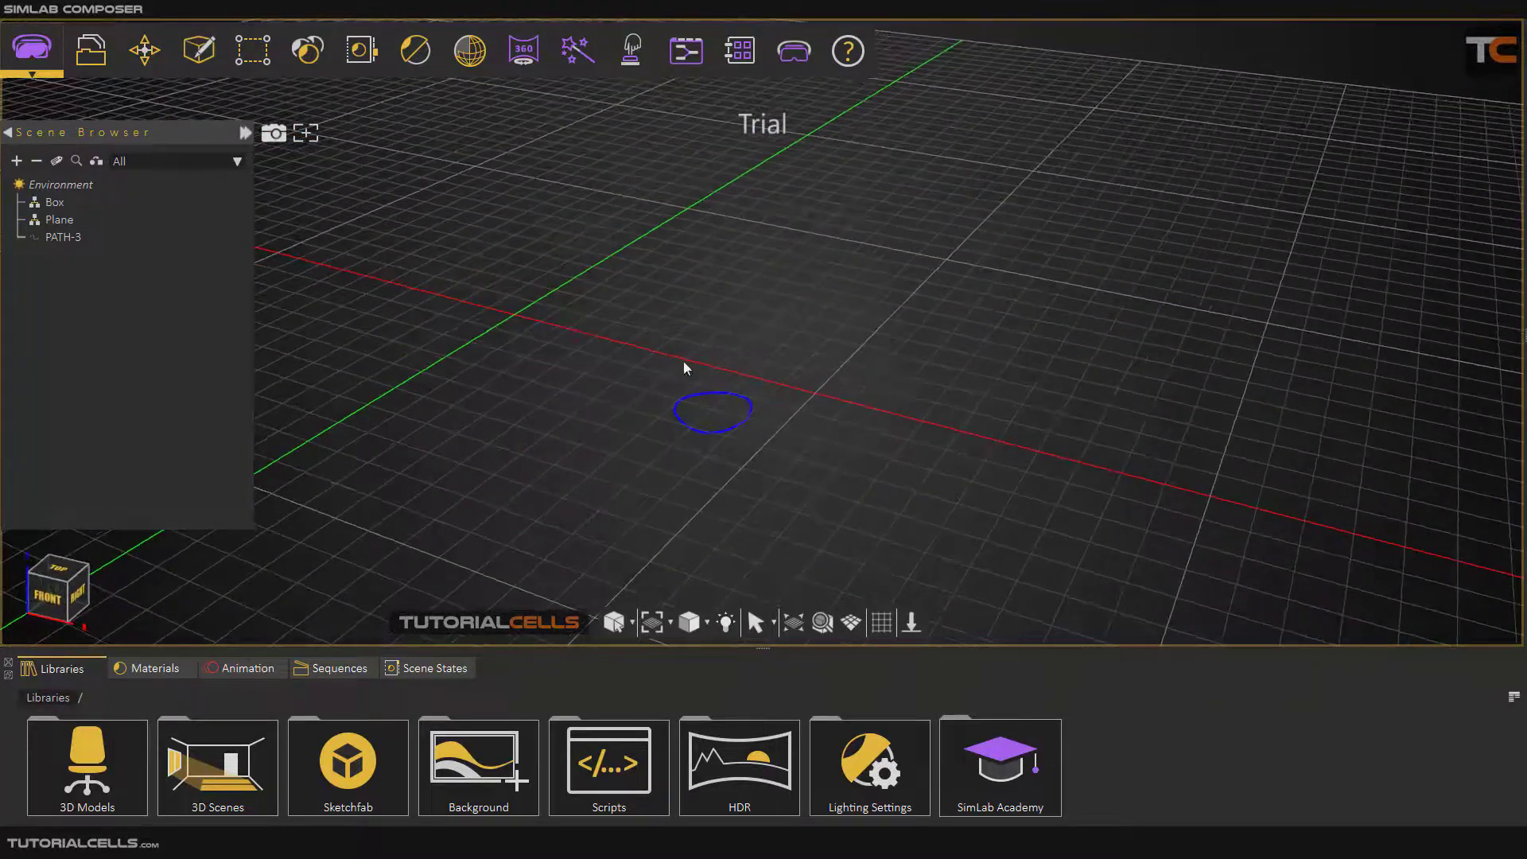
left_click(881, 622)
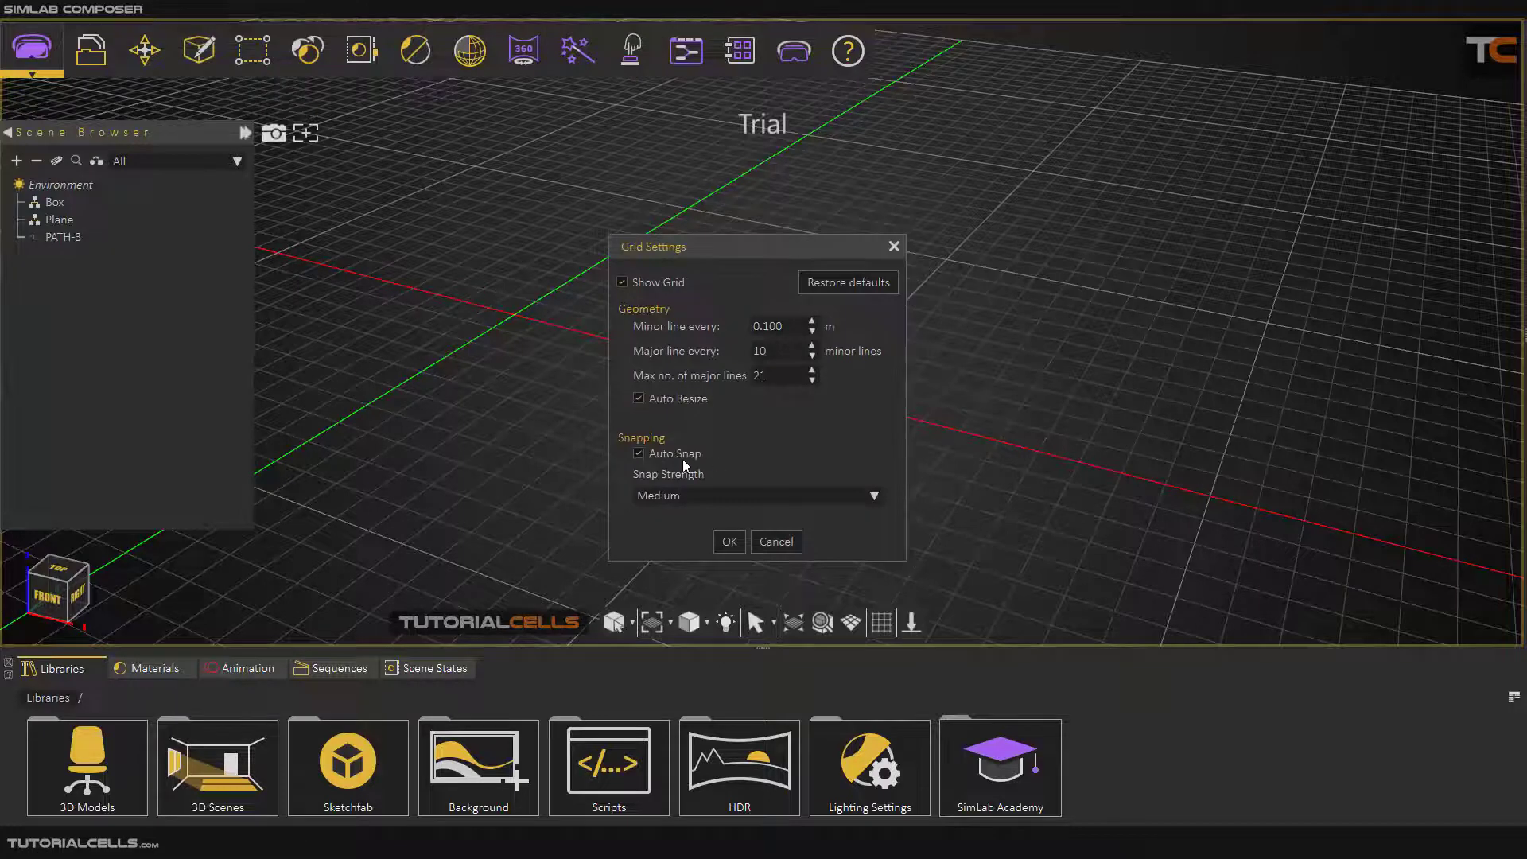
left_click(771, 544)
- Select the closed B-spline path on the ground grid
left_click(739, 431)
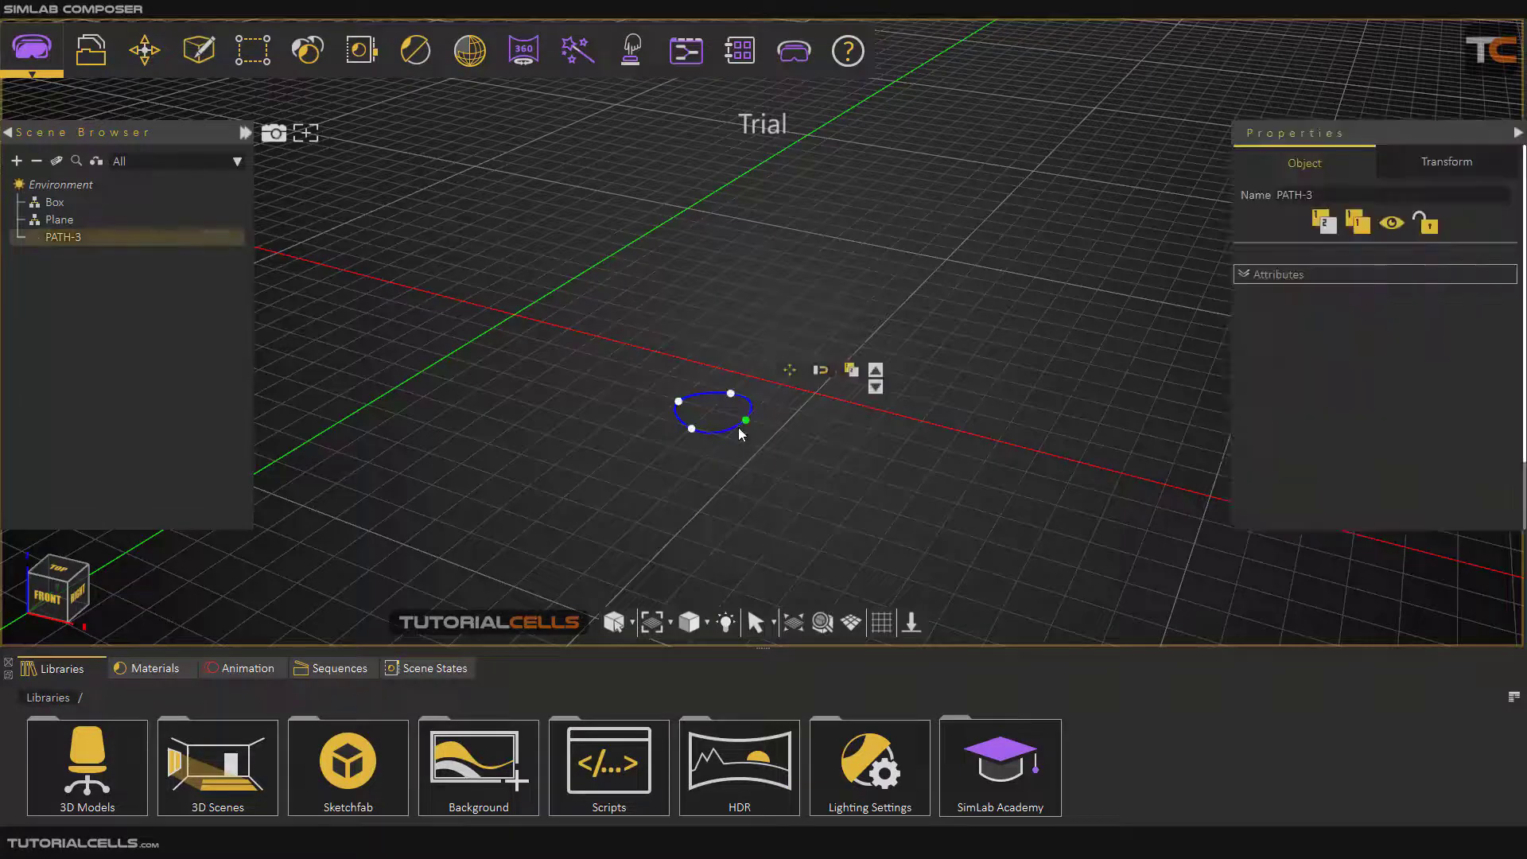